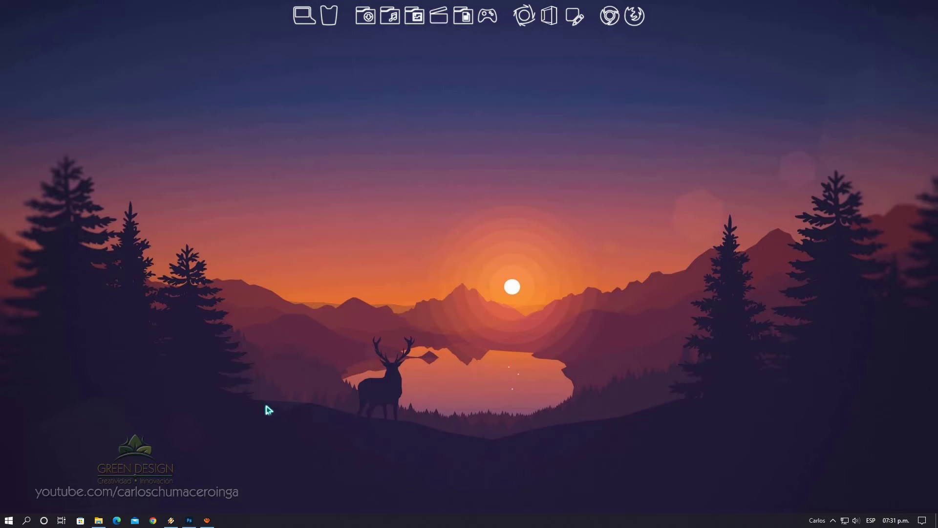
Bring Photoshop forward, view only the original Fondo photo, then restore the cyan-and-red effect layers
click(189, 520)
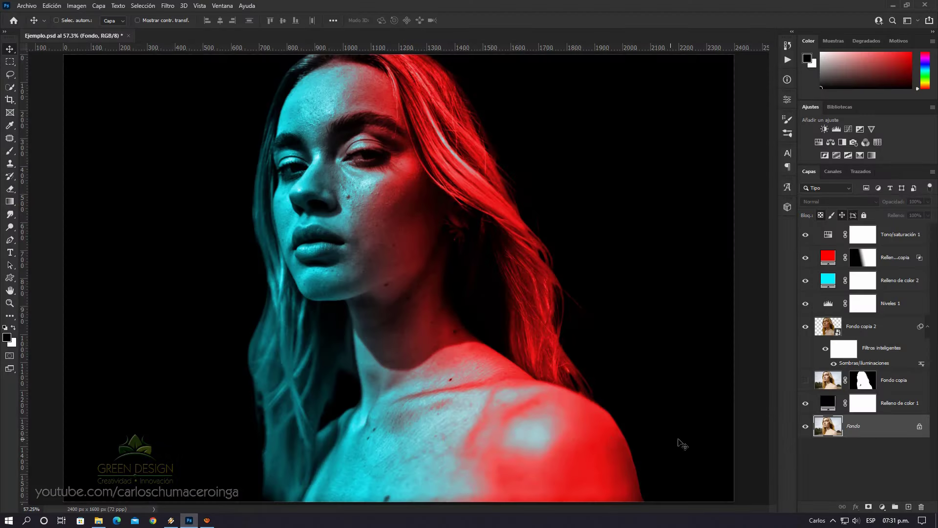
alt+click(806, 427)
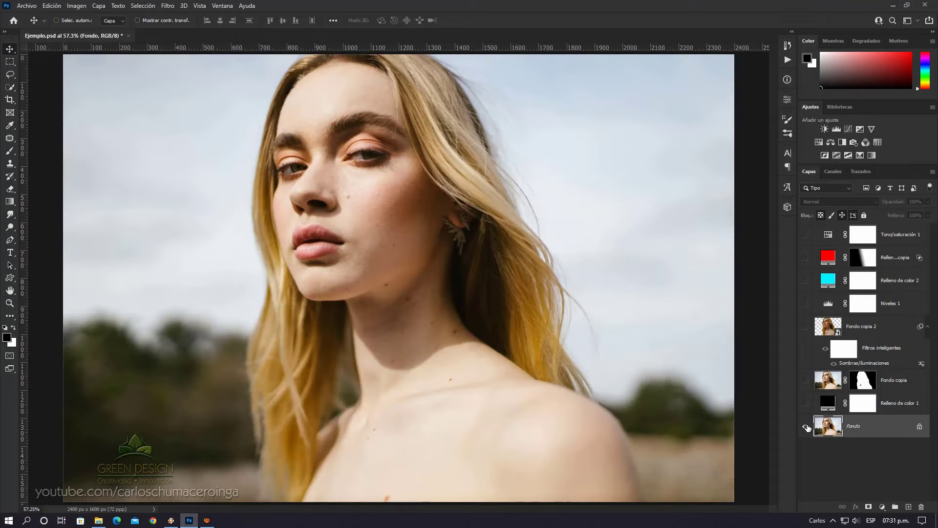
alt+click(805, 426)
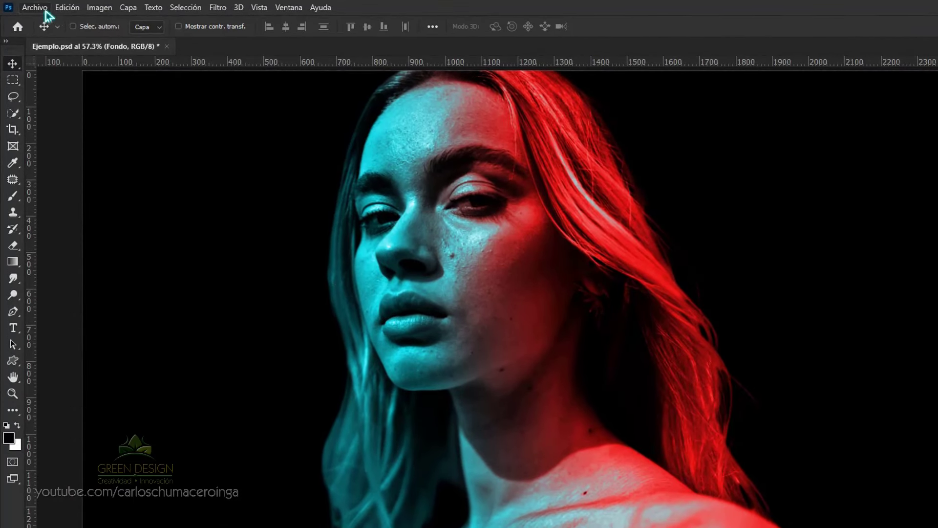
Open the Modelo.png image from the Archivo > Abrir dialog
click(34, 7)
click(36, 33)
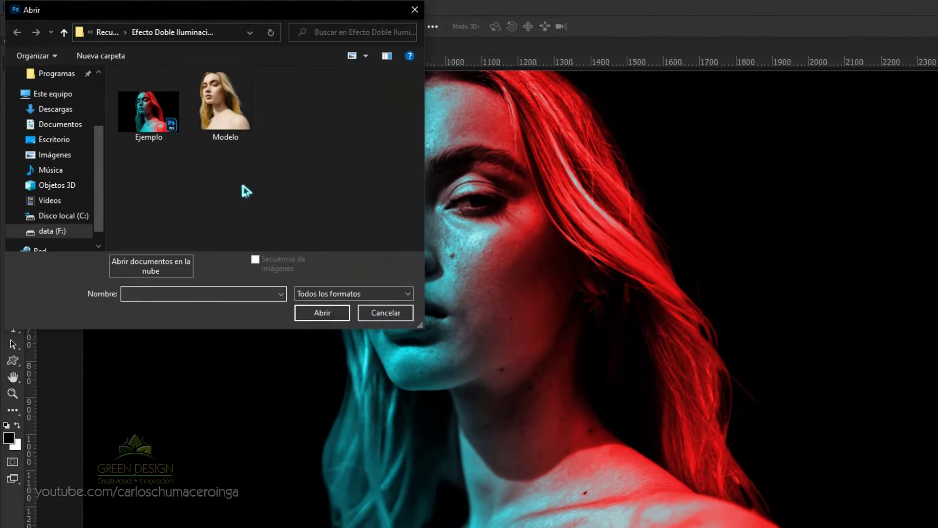
click(225, 106)
click(335, 308)
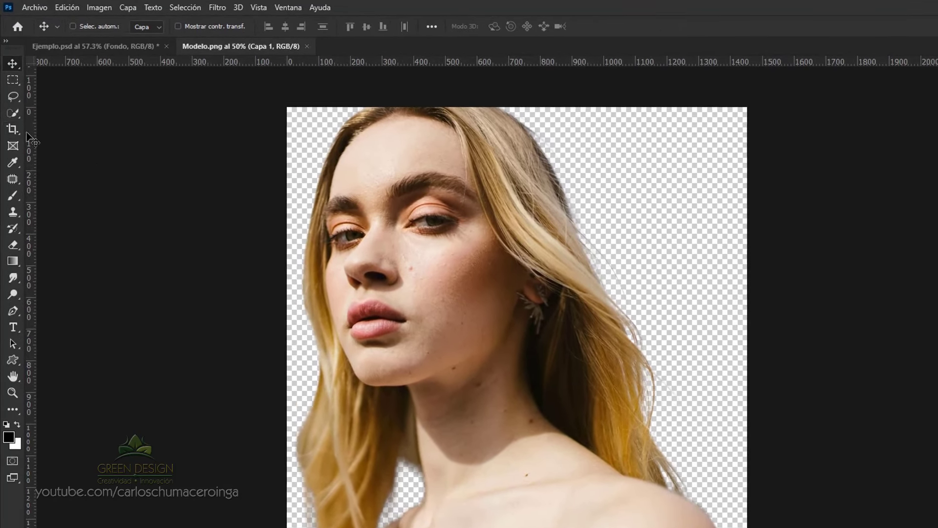
Crop the Modelo canvas outward to 2300 × 1600 px, adding transparent space on both sides
click(10, 100)
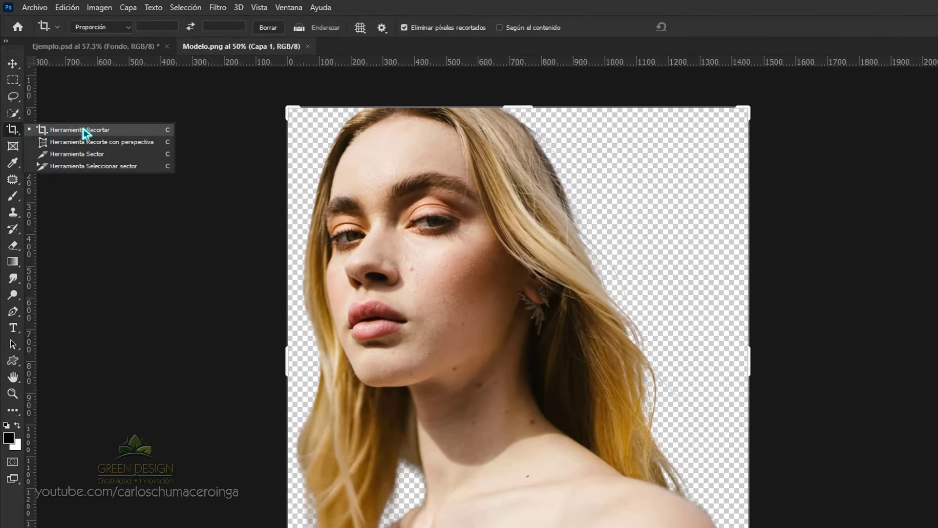
click(83, 130)
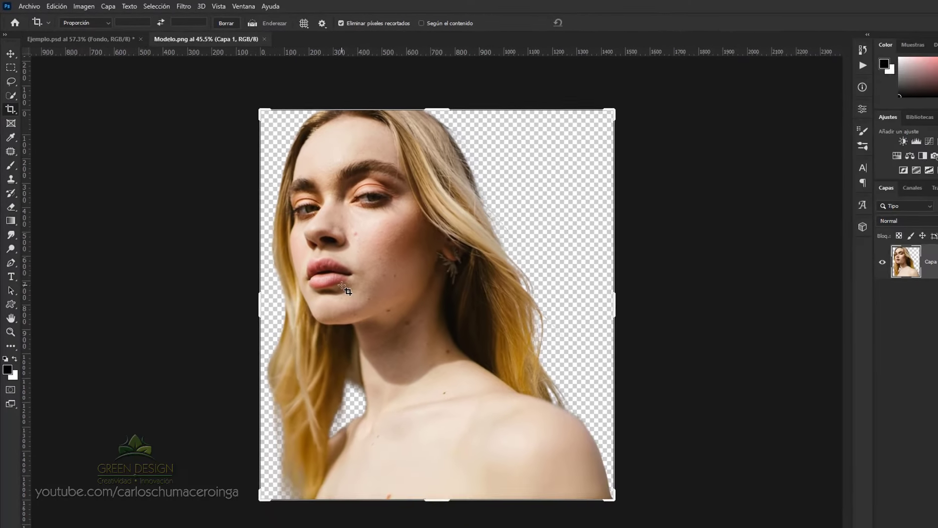
drag(288, 276, 211, 276)
drag(598, 277, 620, 267)
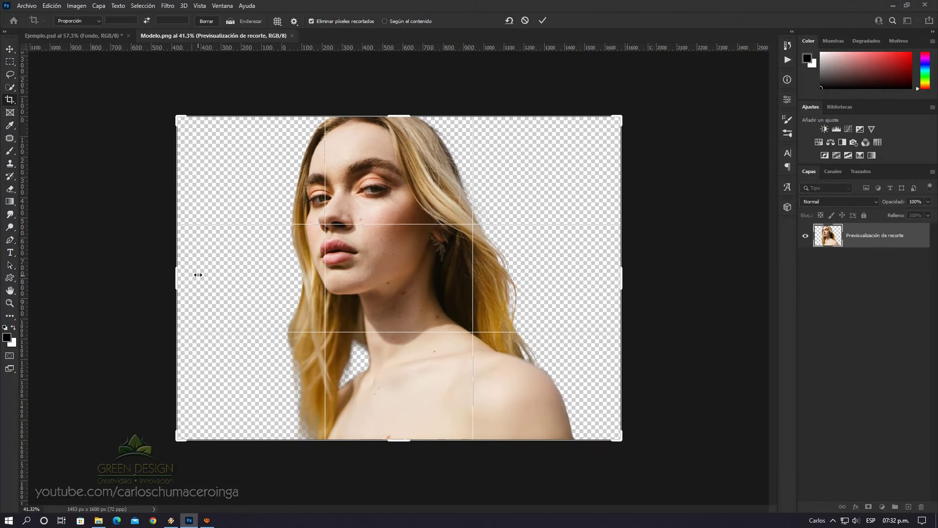
drag(178, 276, 168, 276)
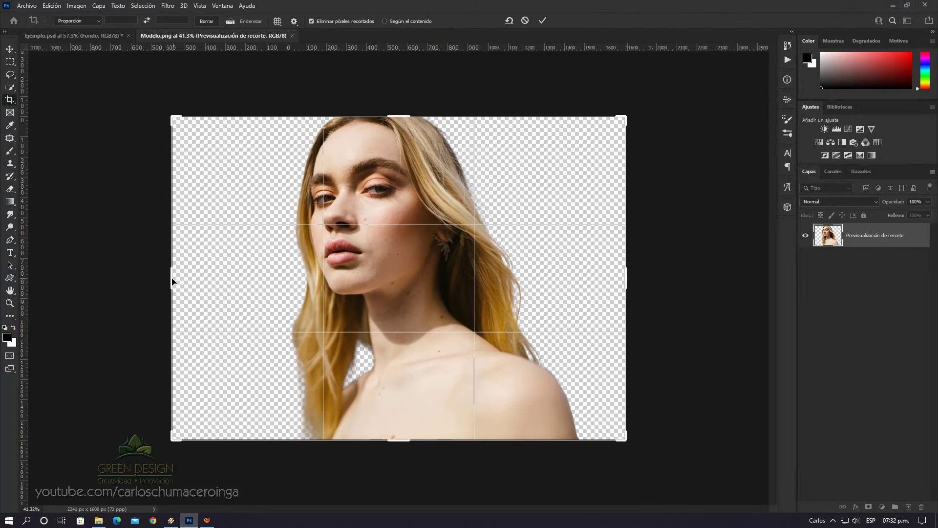
drag(626, 273, 633, 274)
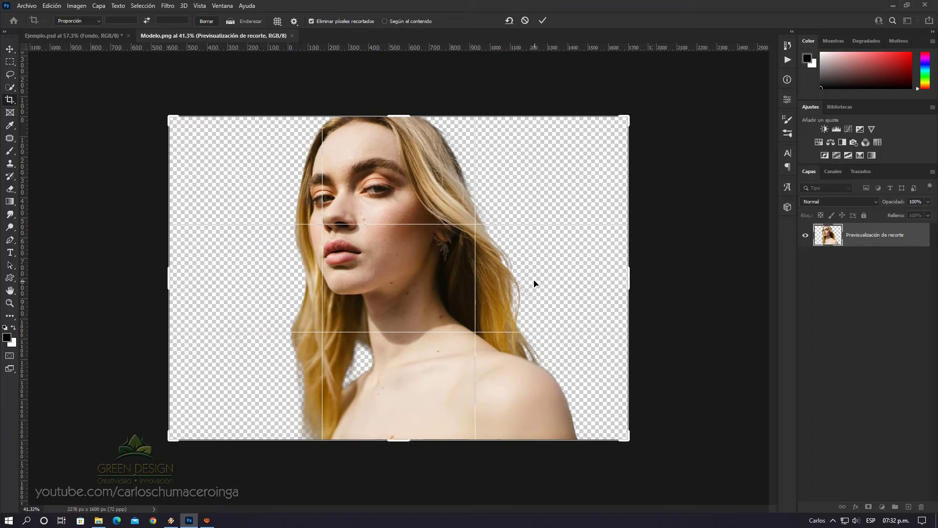
drag(168, 274, 164, 274)
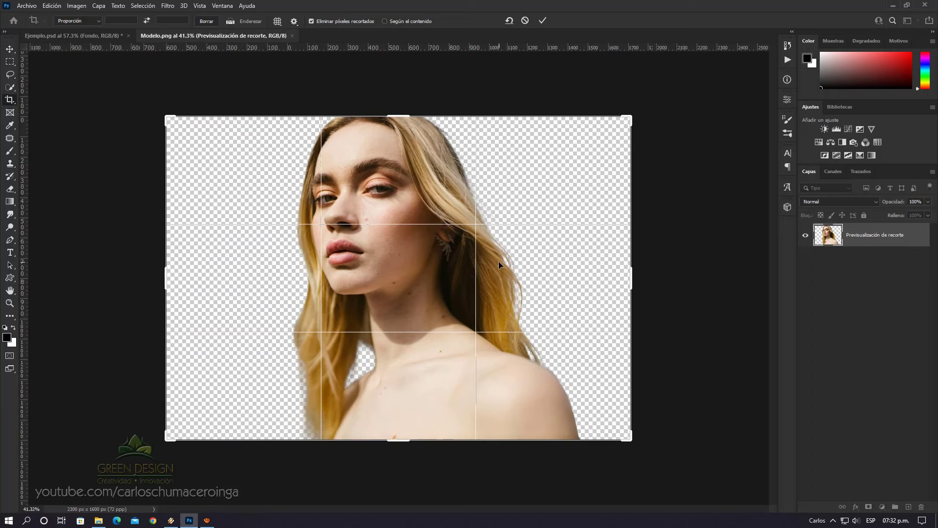
key(Return)
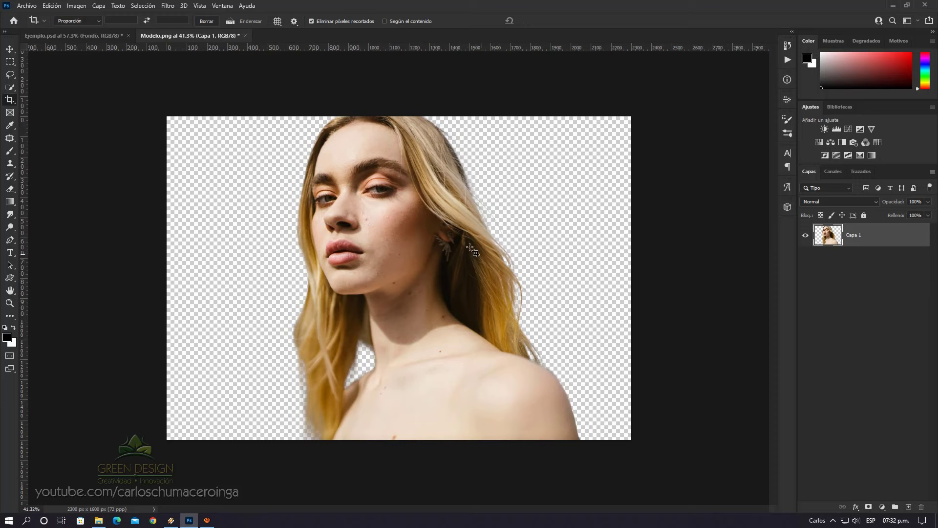
Rename Capa 1 to Modelo, duplicate it as Modelo copia, and reselect Modelo
click(9, 49)
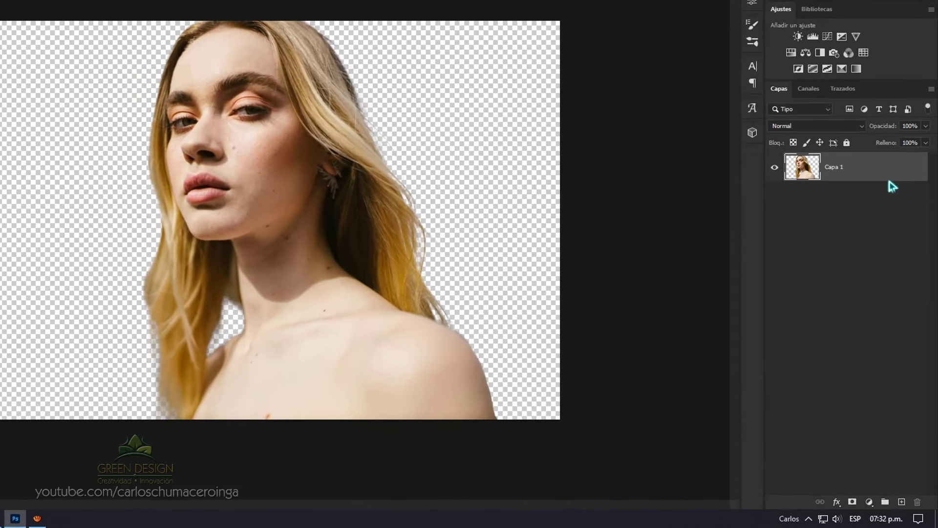
double_click(835, 167)
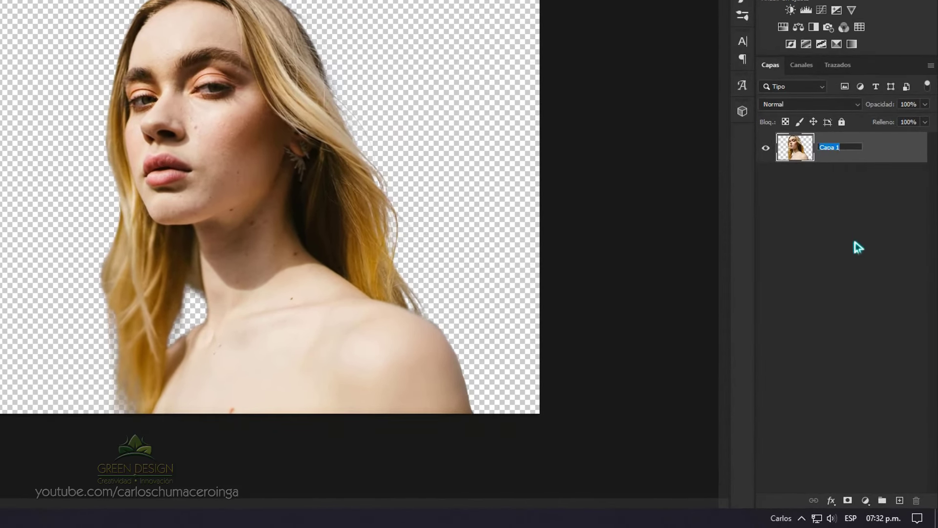
text(Modelo)
key(Return)
key(ctrl+j)
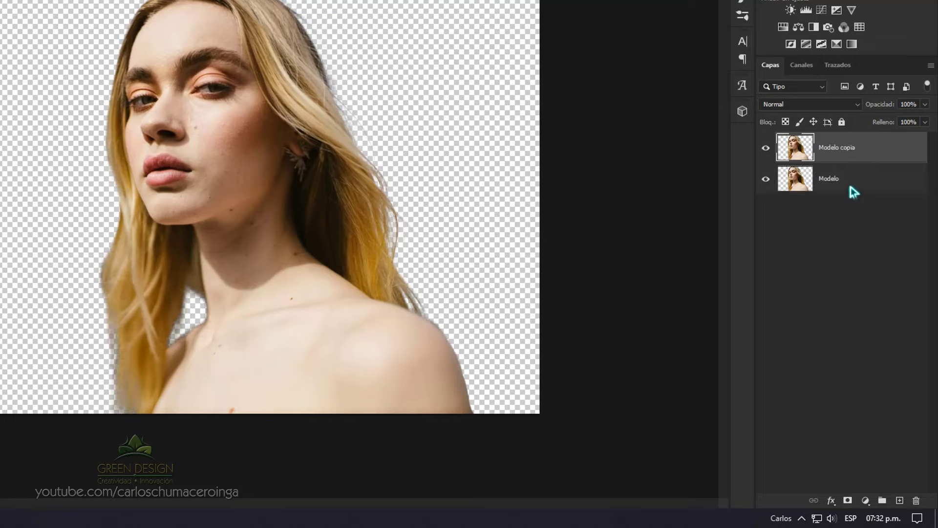
click(850, 189)
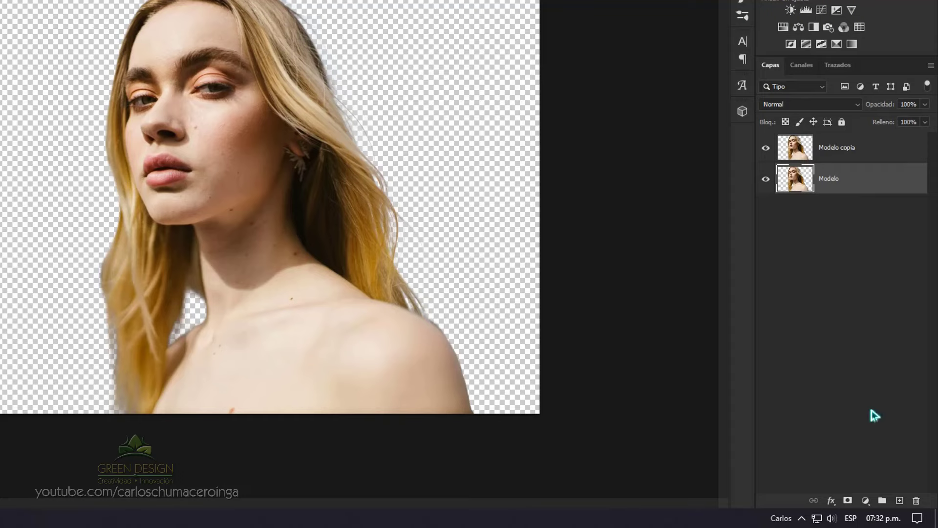
Add a black 000000 Color uniforme fill layer above Modelo, under Modelo copia
click(866, 500)
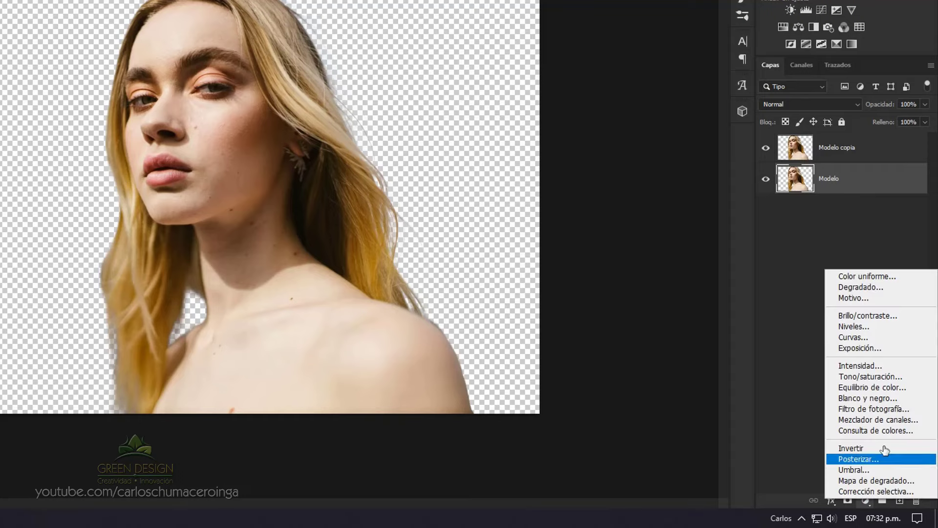
click(910, 280)
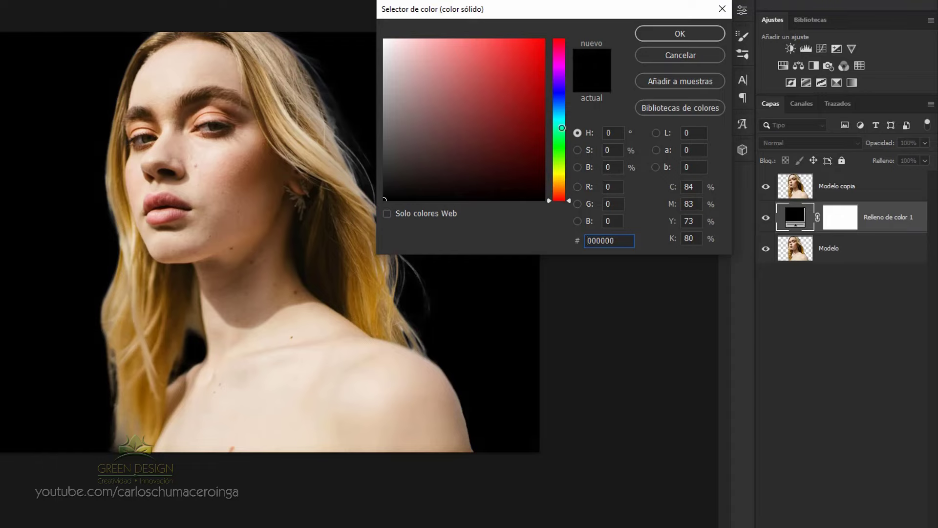
click(707, 34)
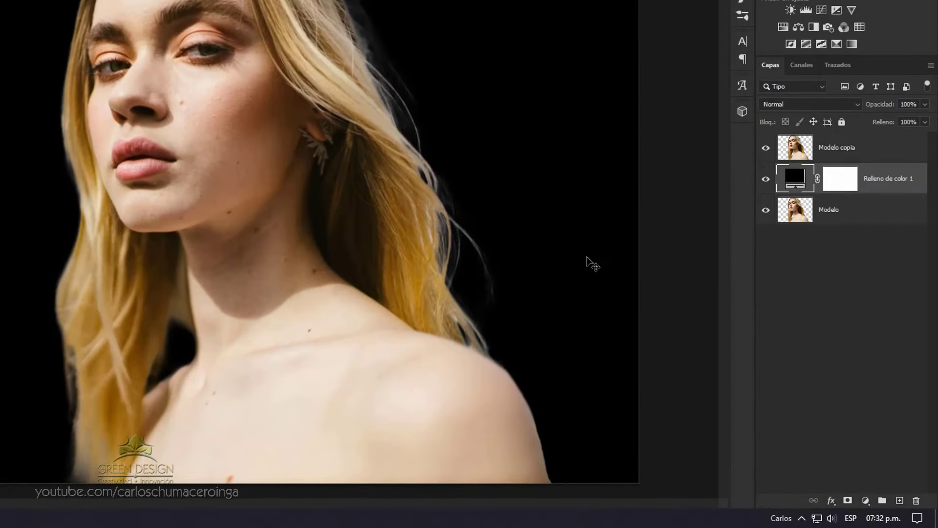
click(877, 161)
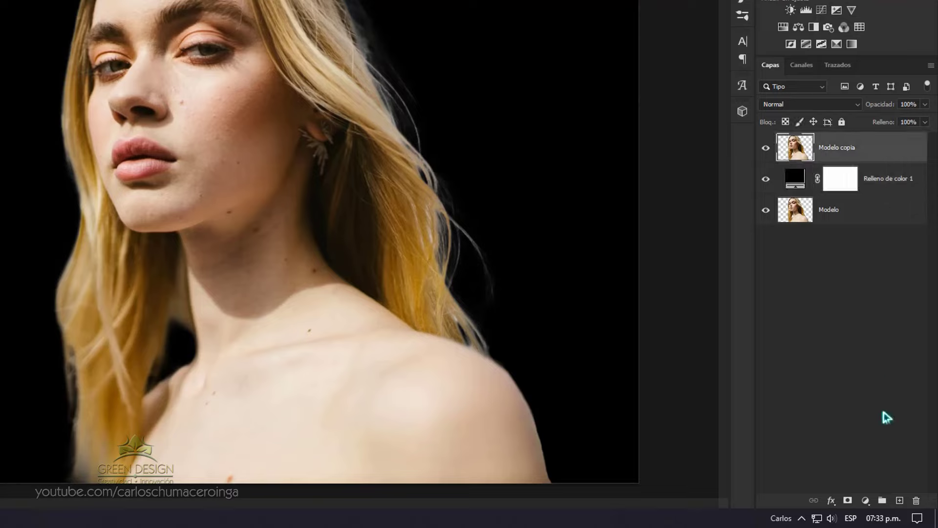
Add a cyan 00f0ff solid fill layer on top with Color blend mode
click(866, 500)
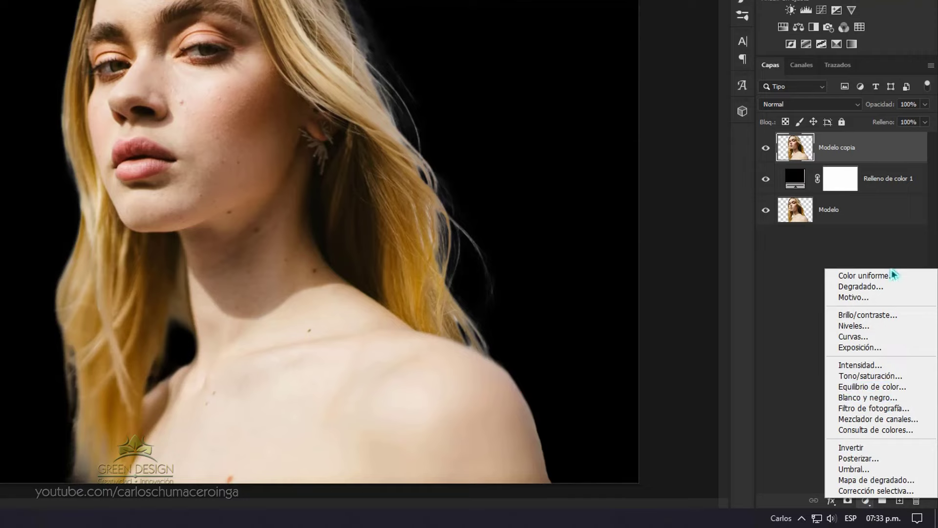
click(910, 277)
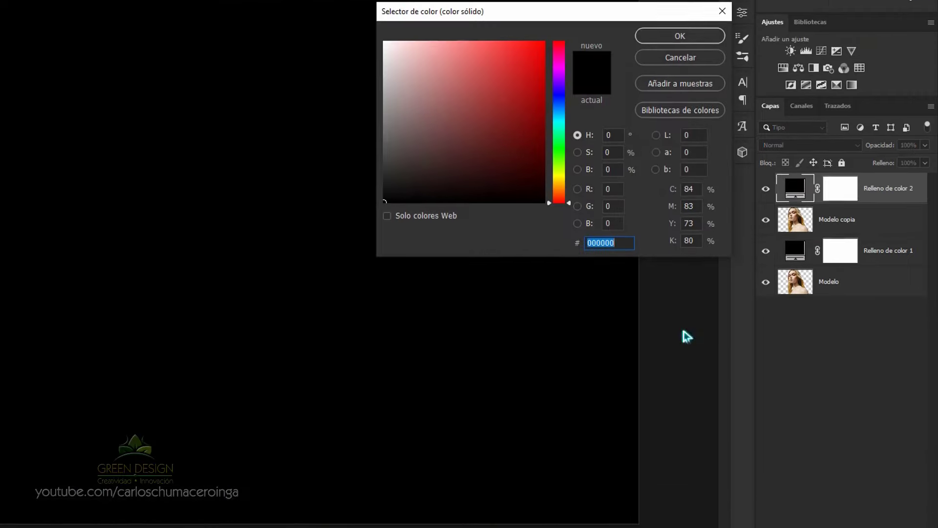
drag(563, 156, 559, 146)
drag(542, 105, 542, 90)
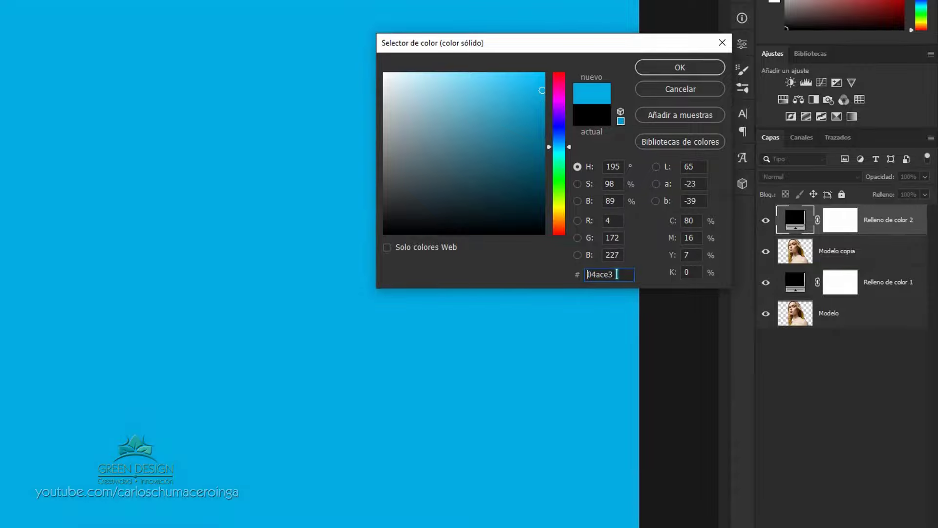
text(00f)
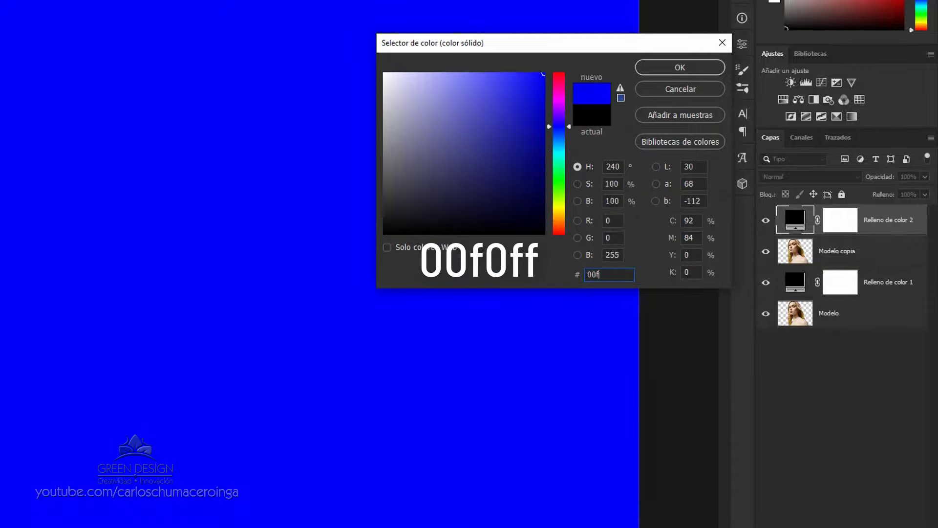
text(0ff)
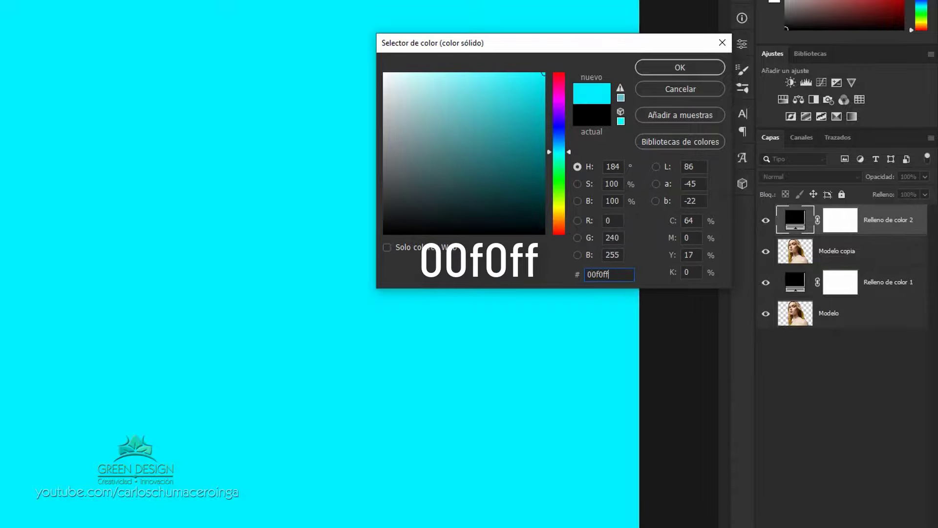
click(689, 10)
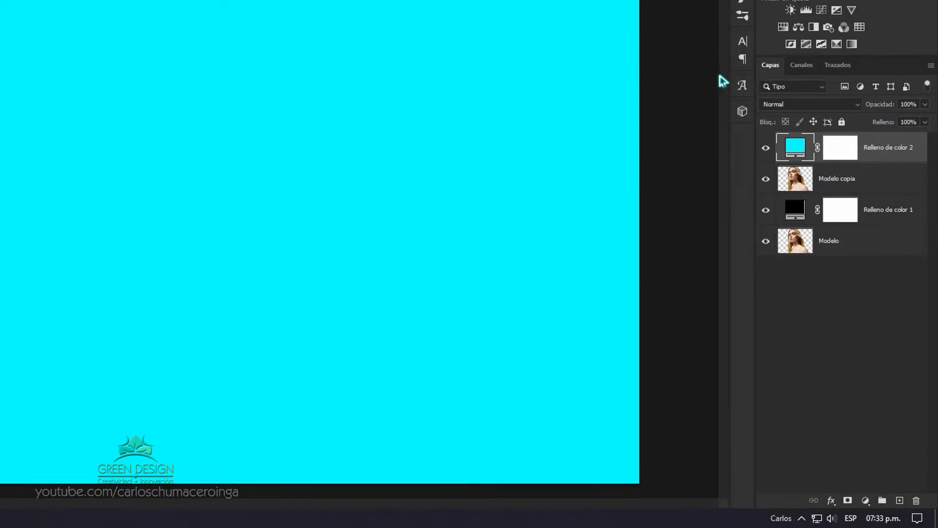
click(802, 105)
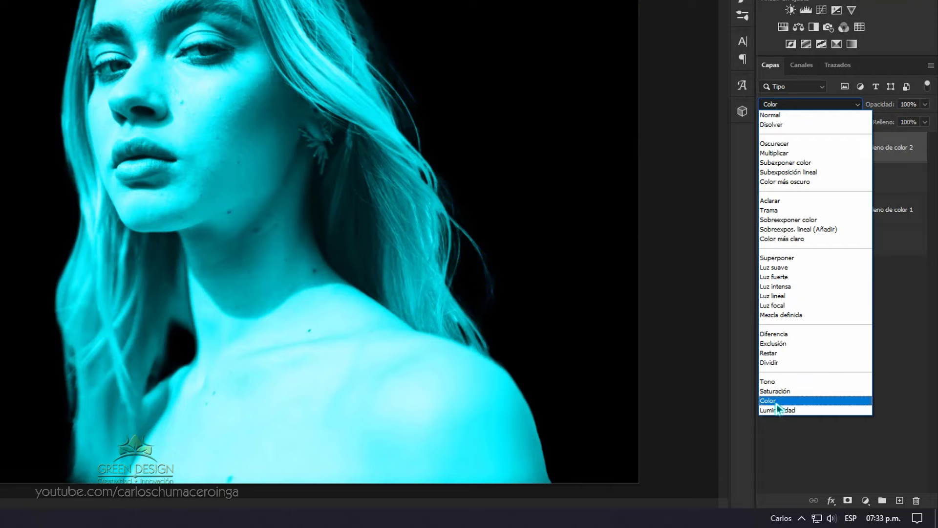
click(777, 400)
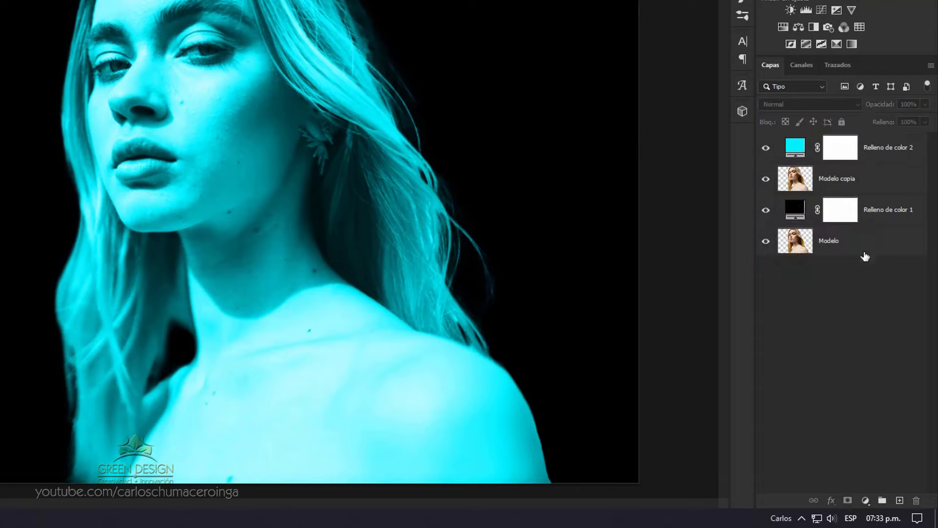
click(825, 181)
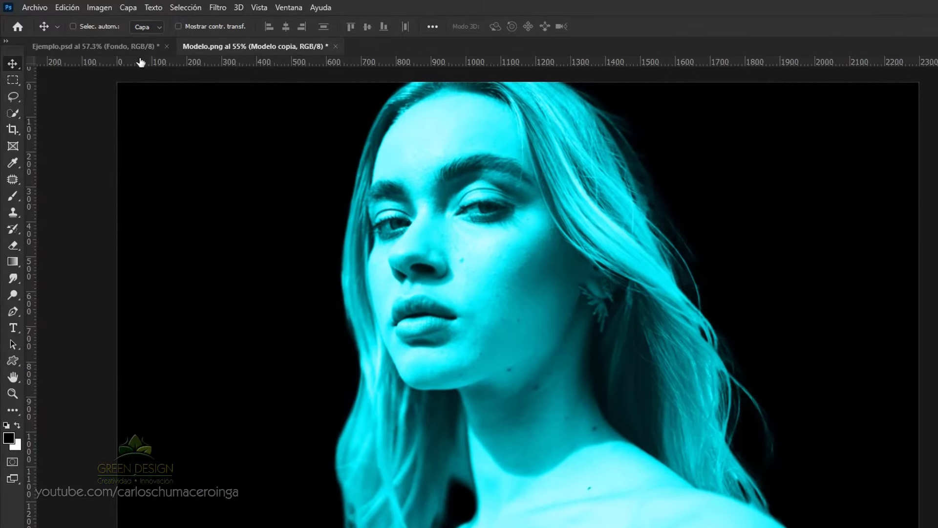
Apply Shadows/Highlights to Modelo copia: shadows 0, highlights amount 47 and tone 61
click(99, 7)
mouse_move(147, 40)
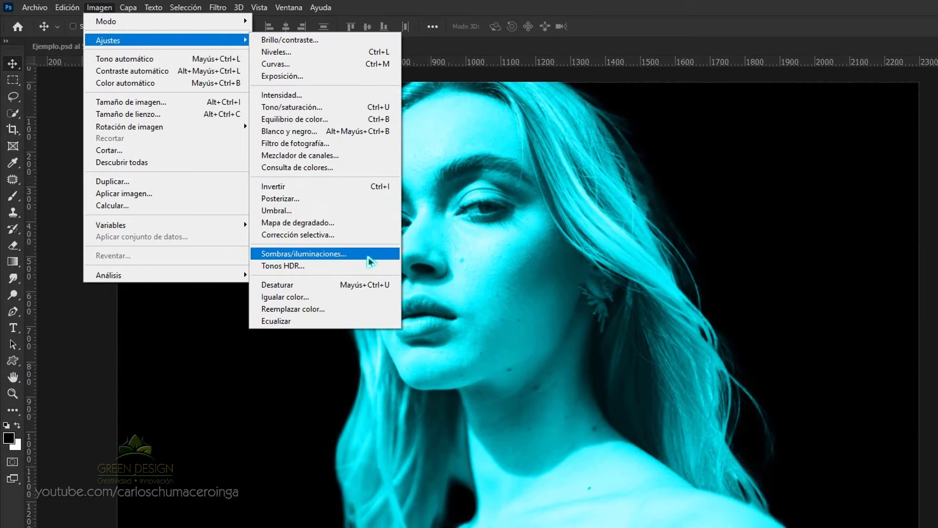
click(370, 254)
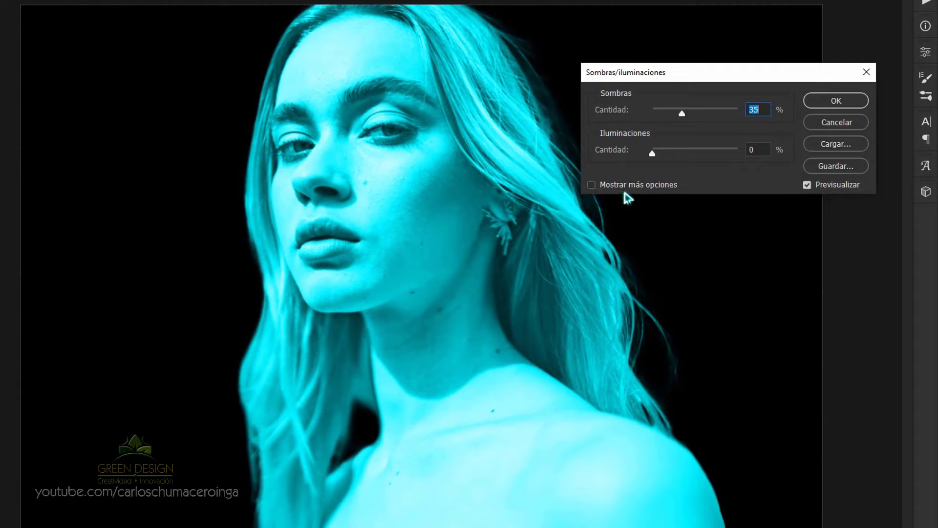
click(602, 186)
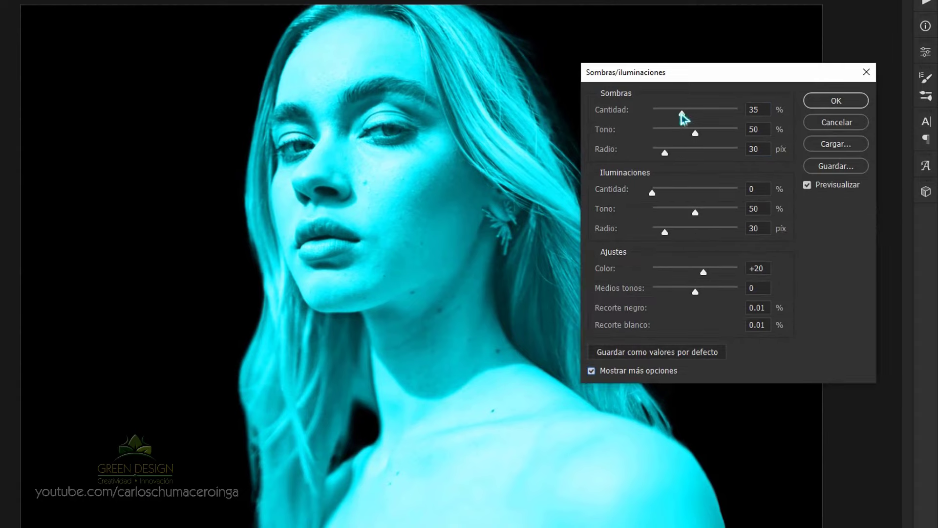
mouse_move(683, 115)
mouse_down()
mouse_move(652, 116)
mouse_move(649, 133)
mouse_up()
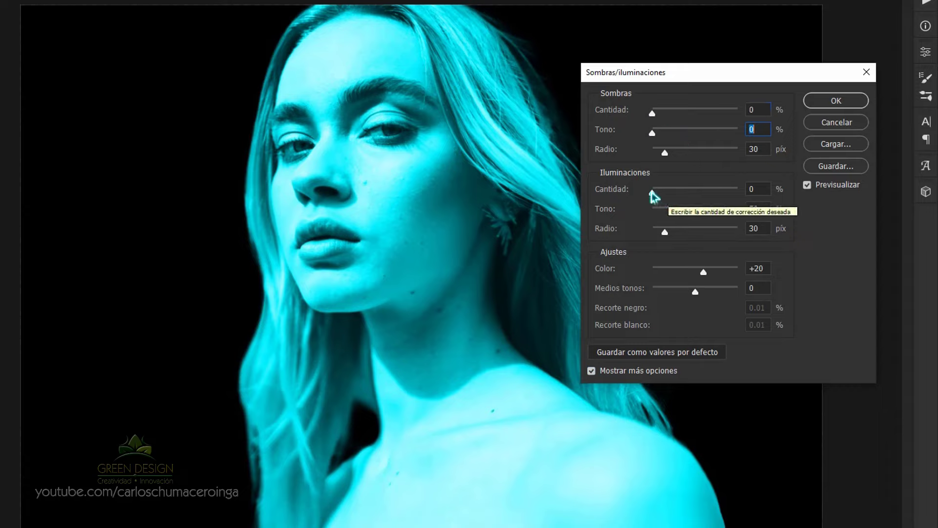
drag(652, 192, 705, 215)
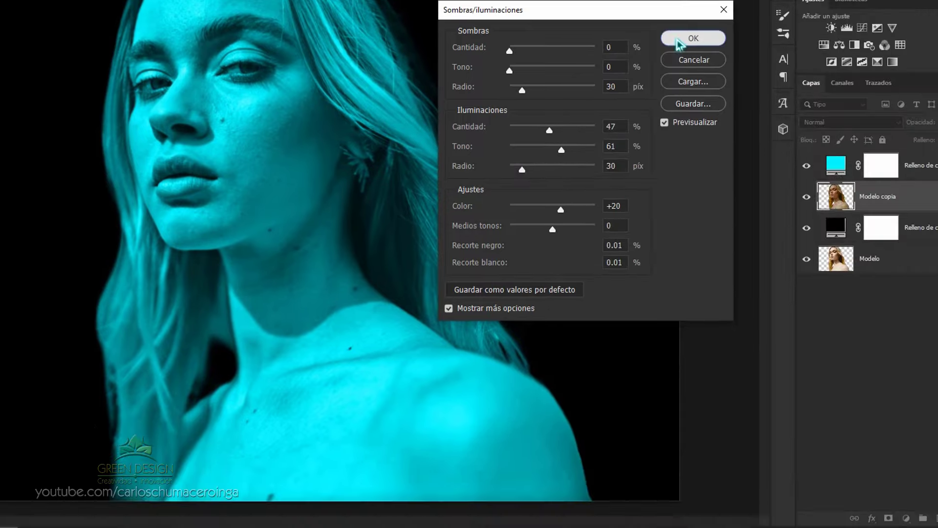
click(679, 42)
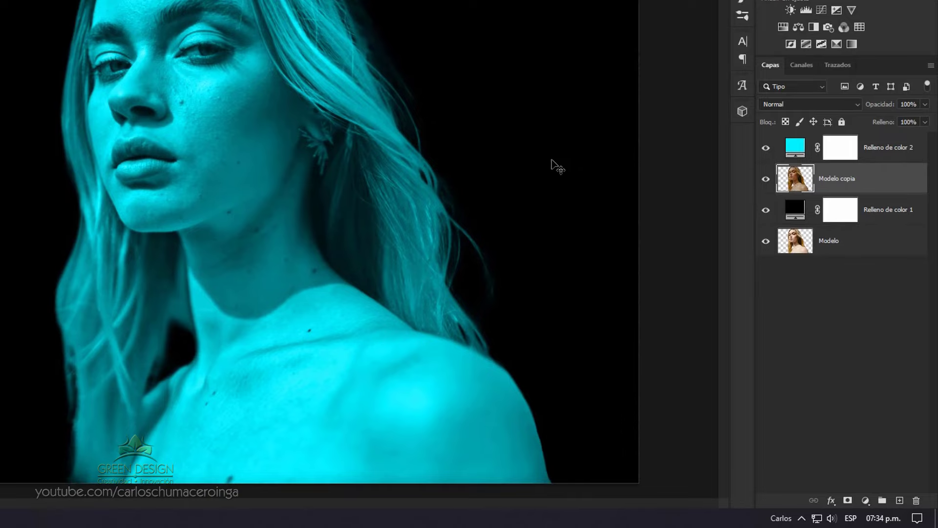
Add a Levels layer, Niveles 1, with input levels 15, 0.53 and 208
click(867, 500)
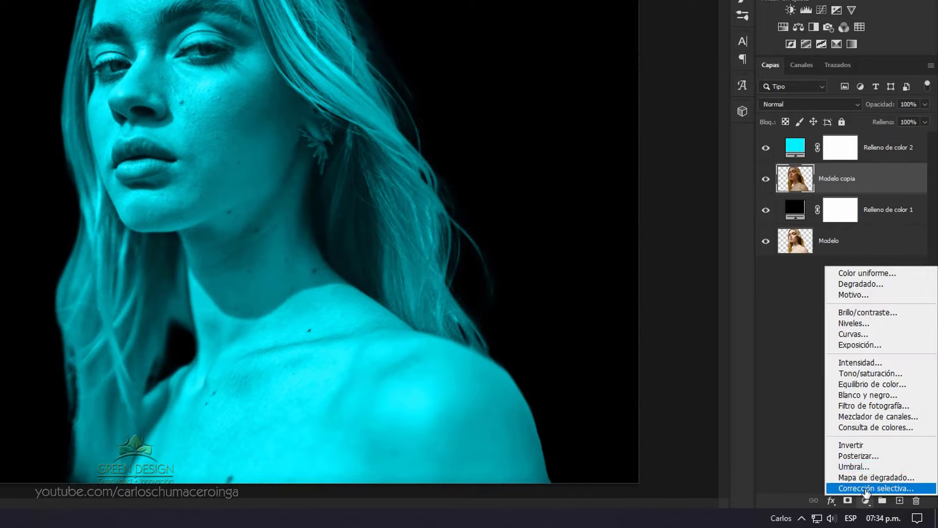
click(879, 324)
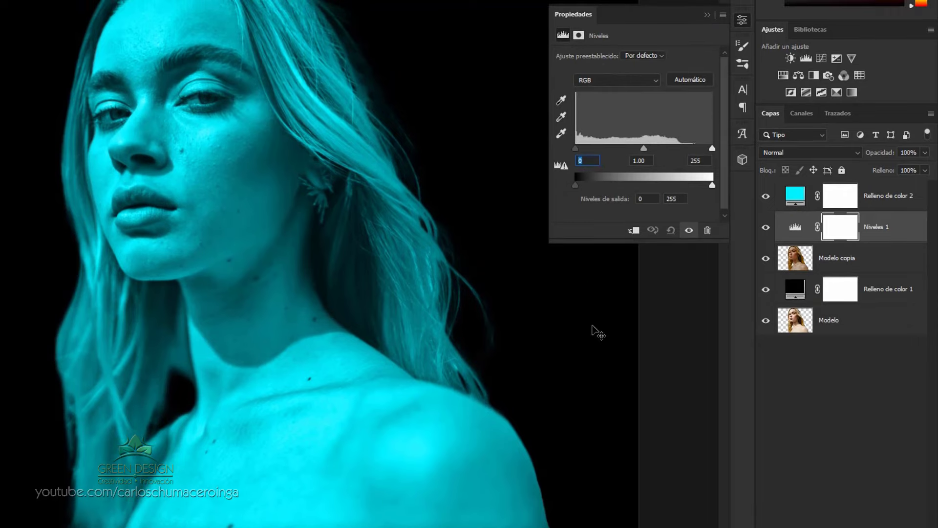
text(15)
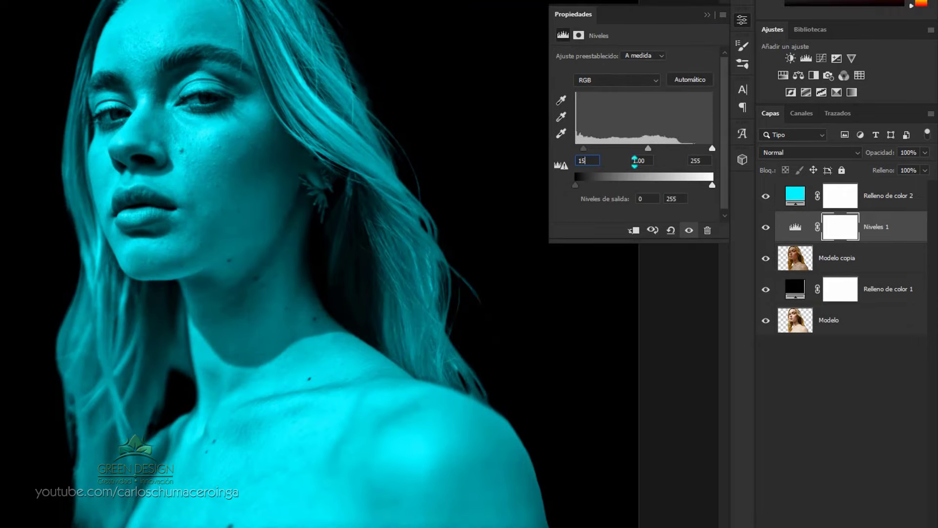
click(646, 160)
text(53)
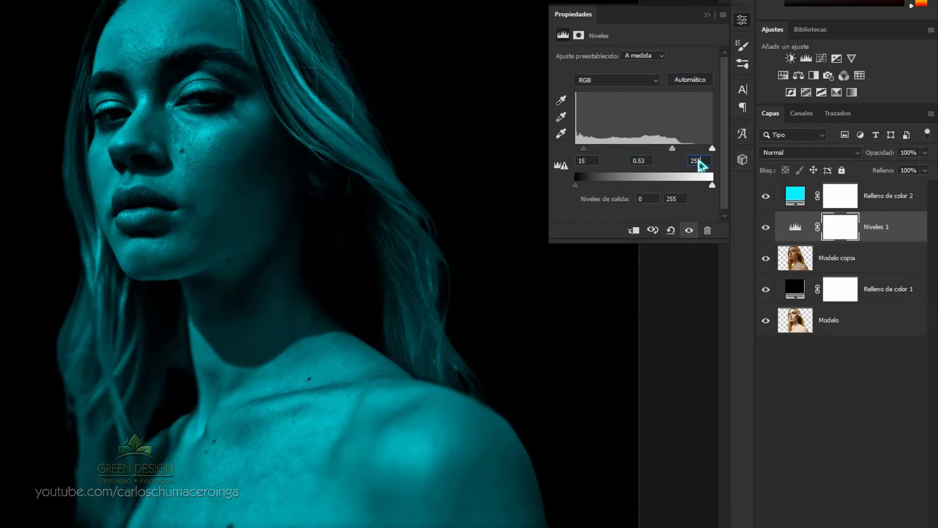
click(700, 161)
text(08)
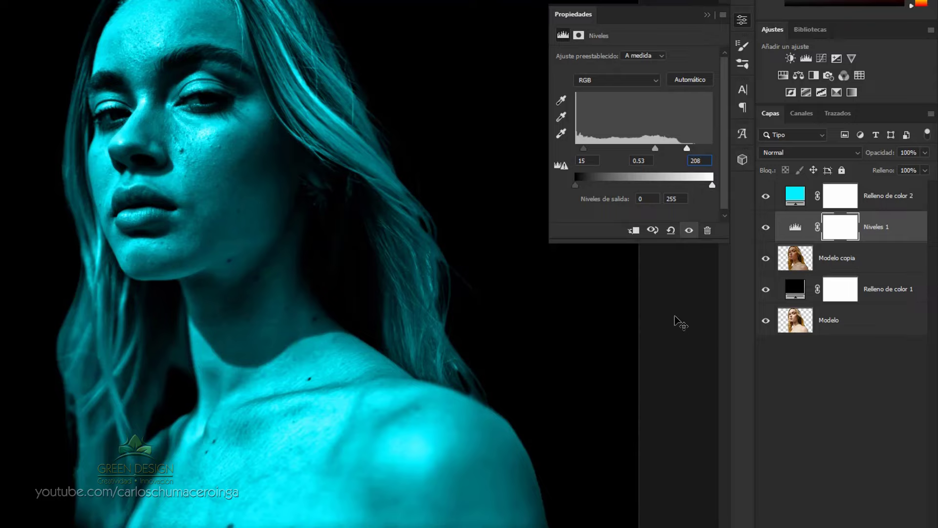
click(707, 15)
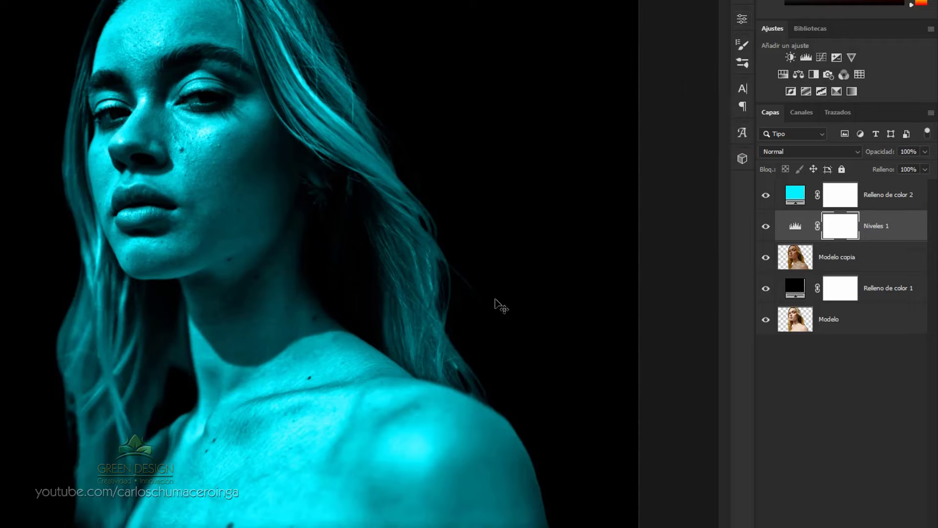
Duplicate the cyan fill layer and recolour the copy to red ff0000
click(888, 152)
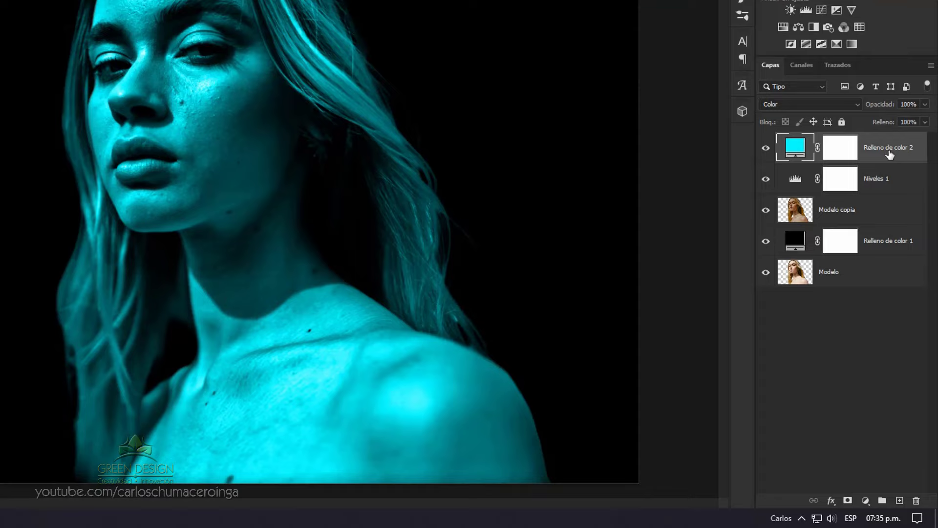
key(ctrl+j)
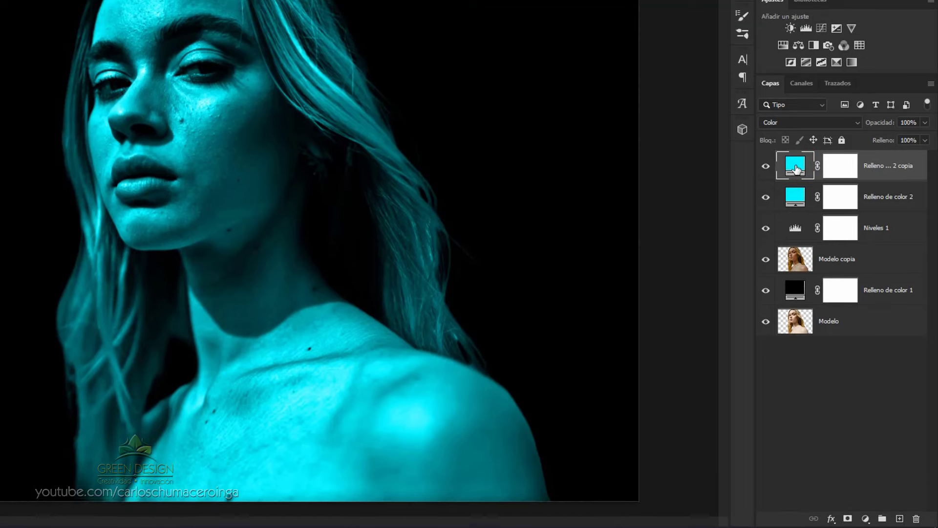
double_click(796, 148)
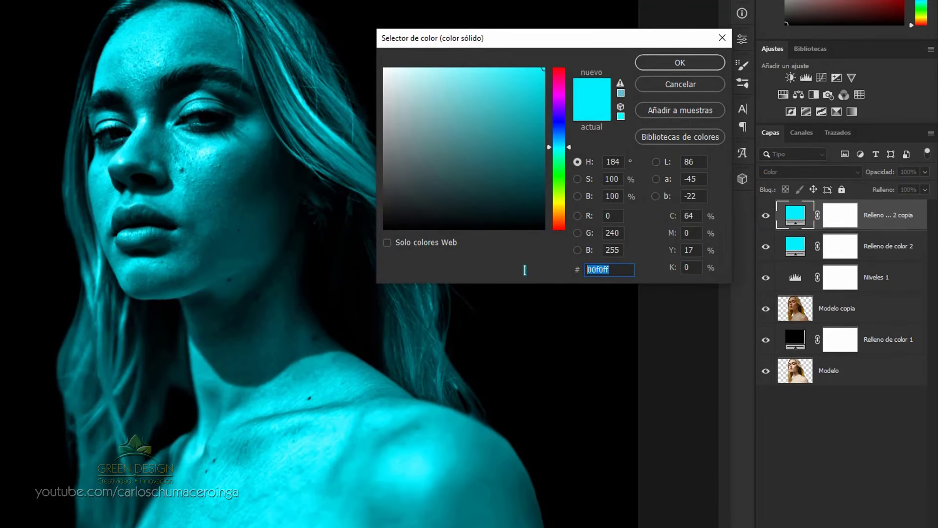
text(ff)
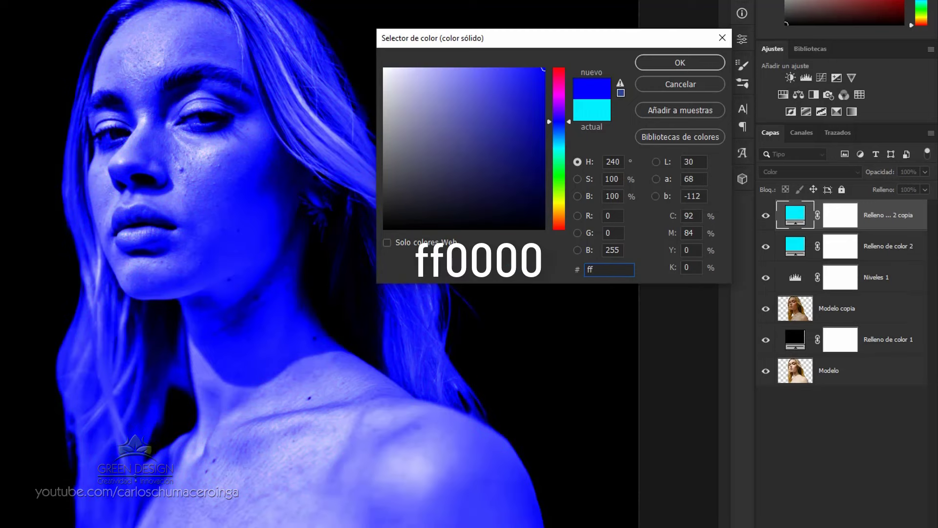
text(0000)
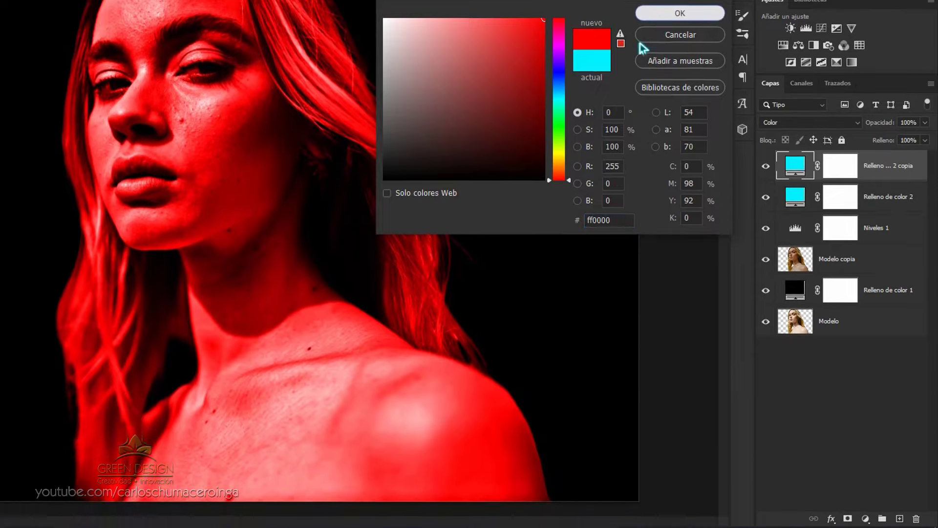
click(664, 62)
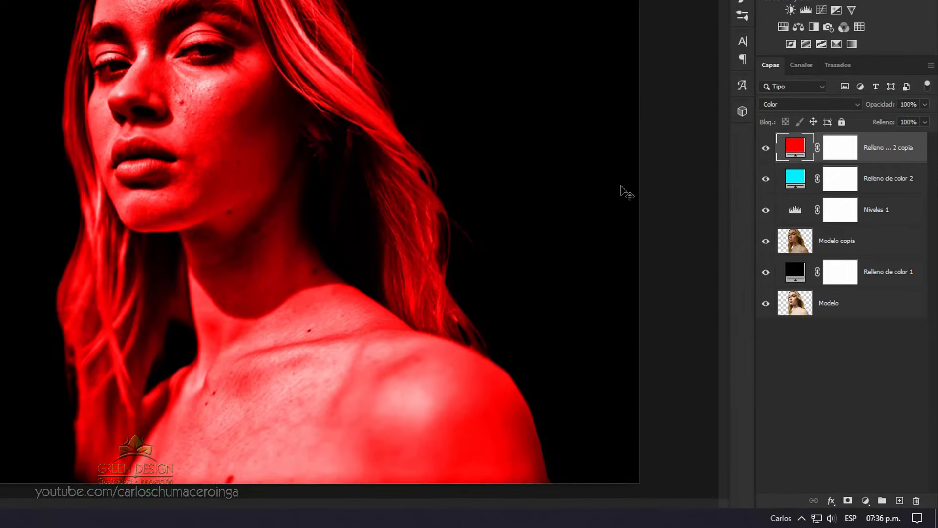
click(838, 150)
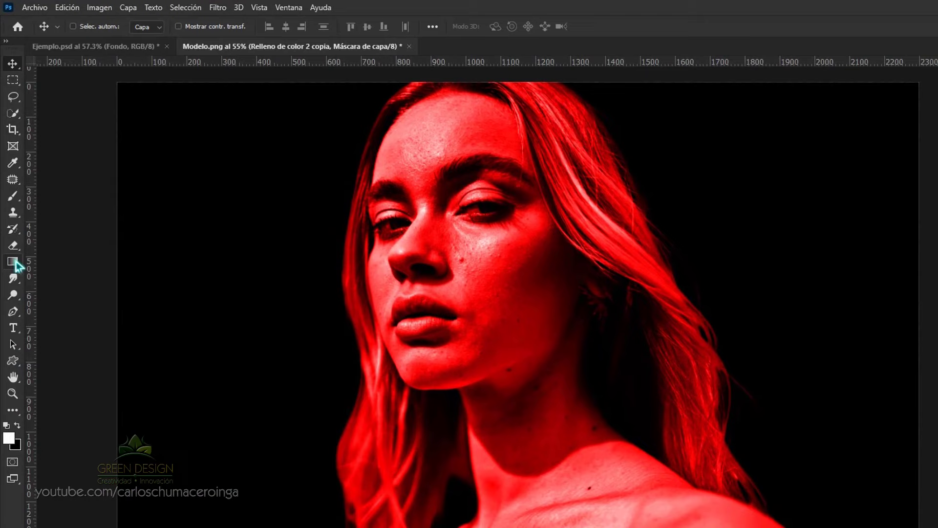
Select the Gradient tool with the Básicos black-to-white preset
click(15, 263)
right_click(15, 264)
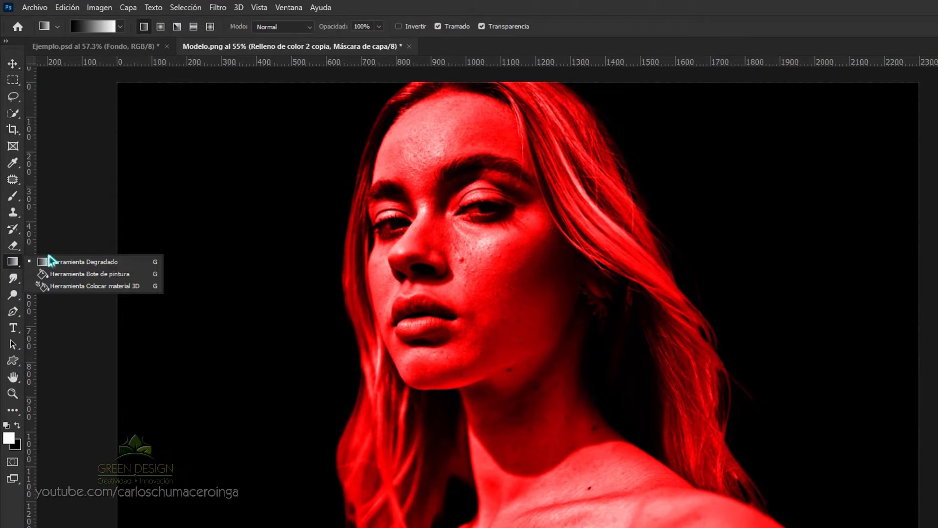
click(125, 266)
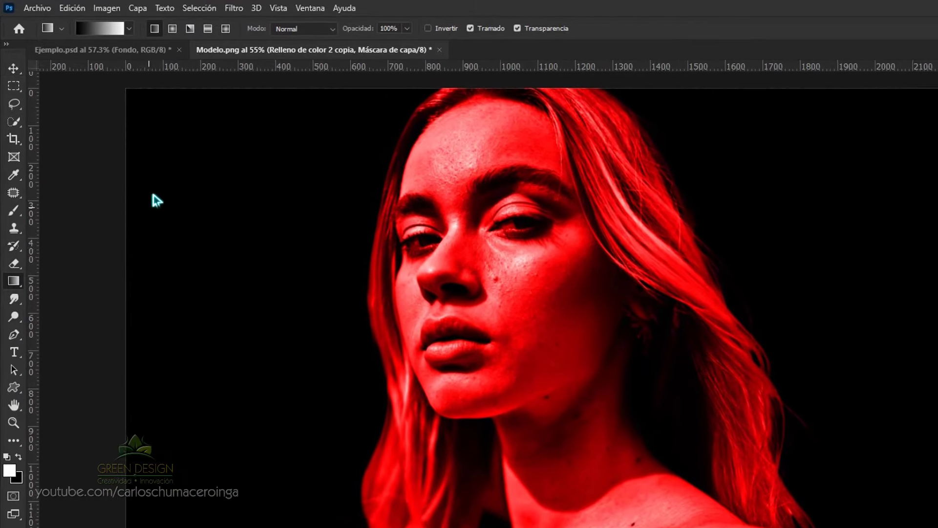
click(144, 32)
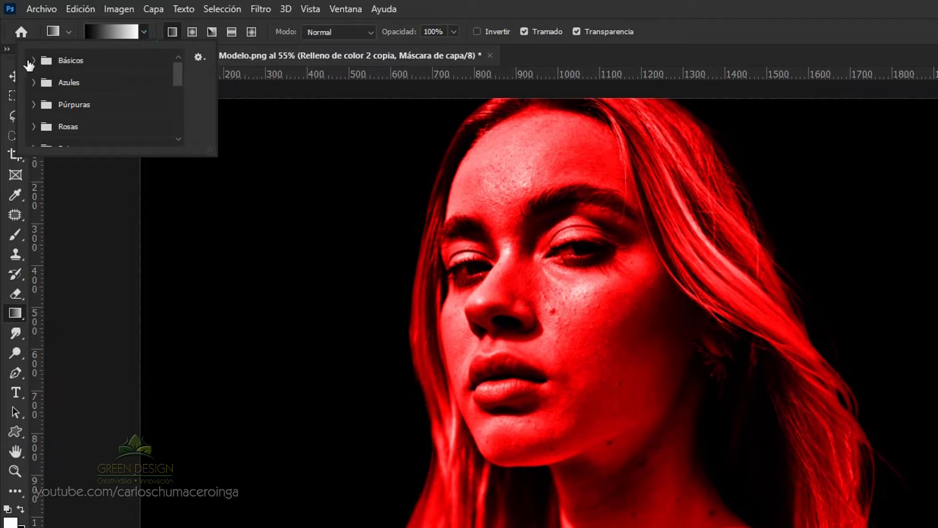
click(34, 60)
click(102, 83)
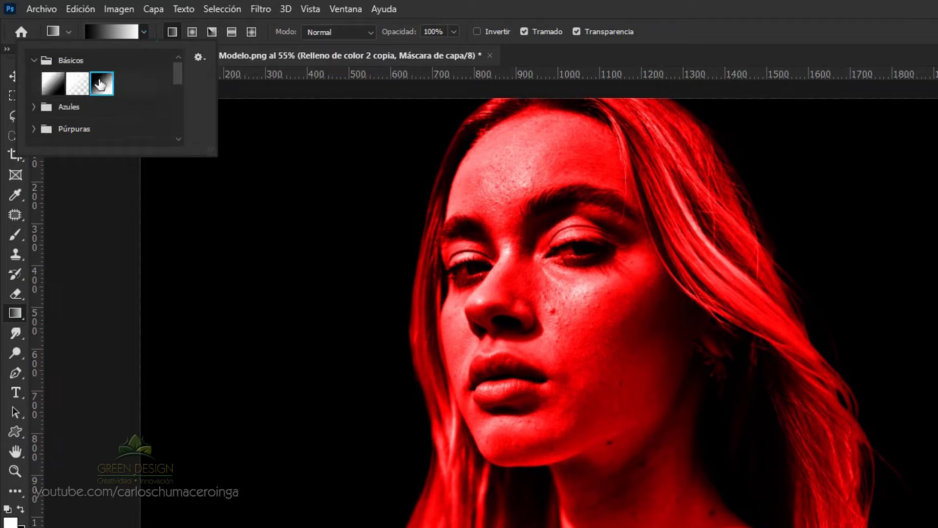
click(144, 32)
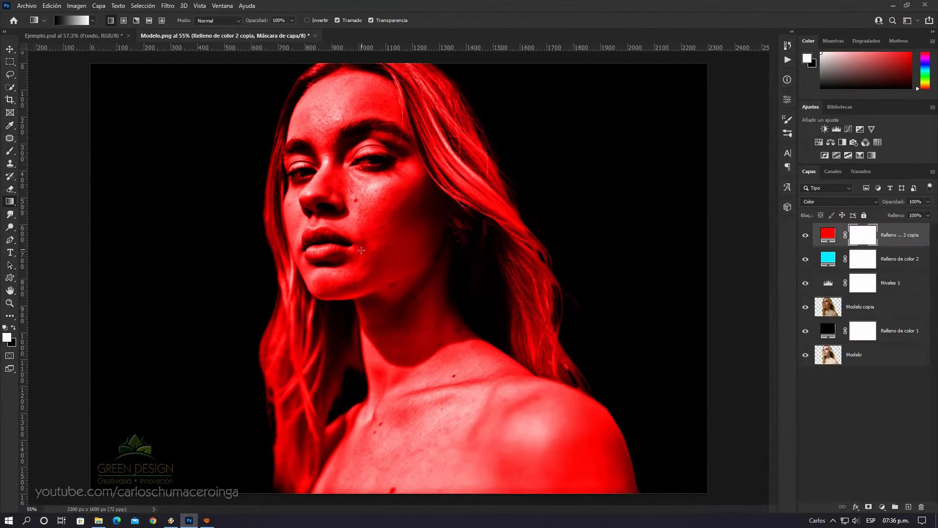
Draw a linear gradient across the neck on the red fill's mask, splitting cyan and red
drag(335, 305, 445, 287)
drag(352, 344, 457, 321)
drag(344, 356, 459, 338)
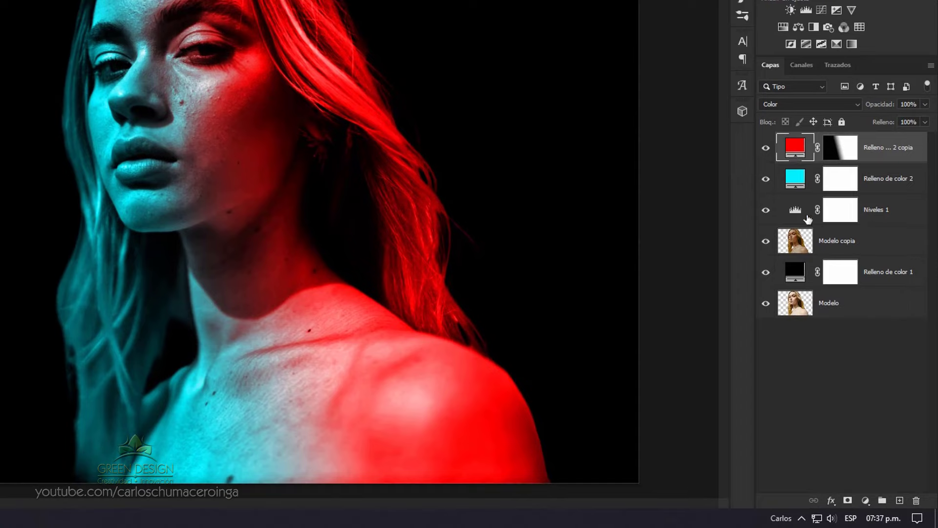
In the red fill's Blending Options, split the underlying-layer Blend If black handle to 130/255
click(831, 500)
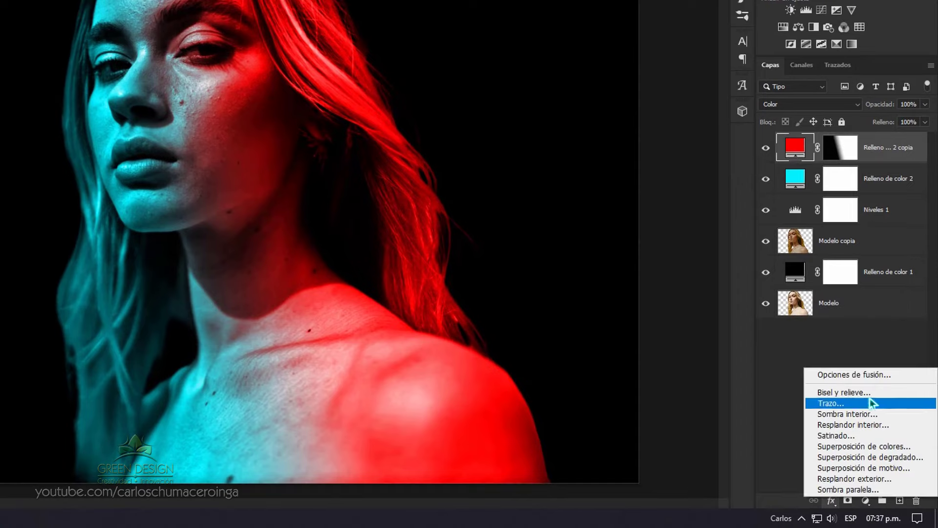
click(898, 377)
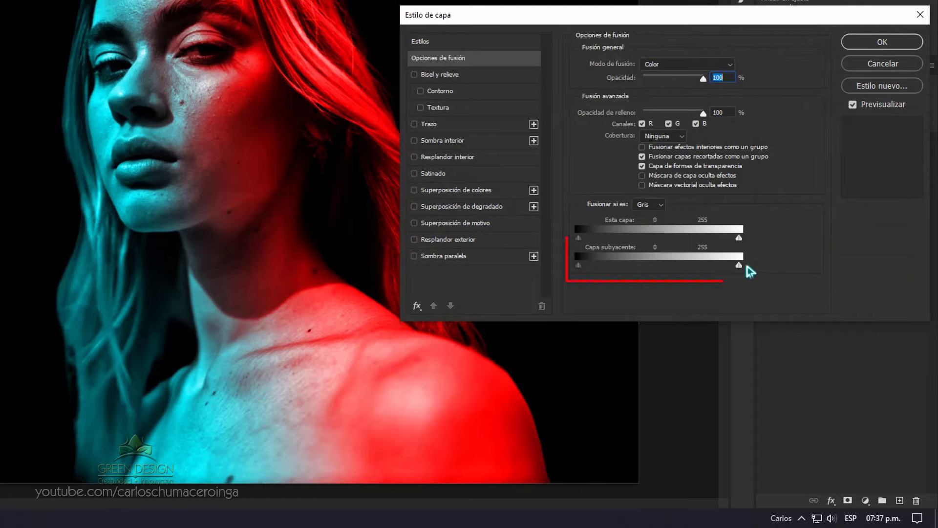
key(alt)
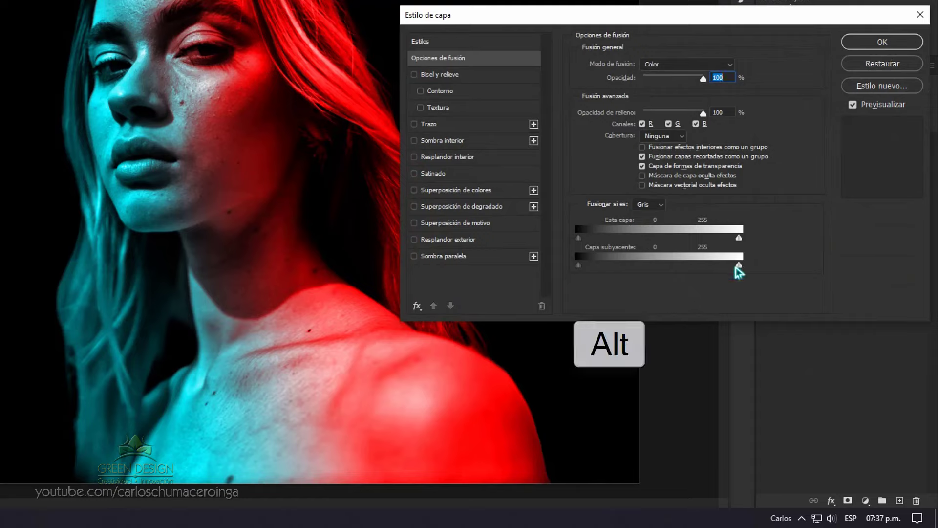
mouse_move(736, 265)
mouse_down()
mouse_move(655, 271)
mouse_move(662, 277)
mouse_up()
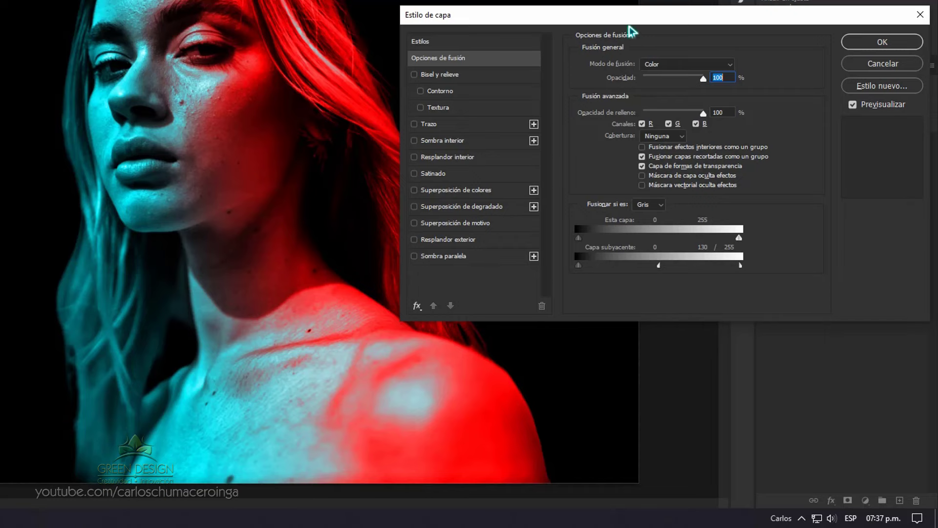
click(884, 44)
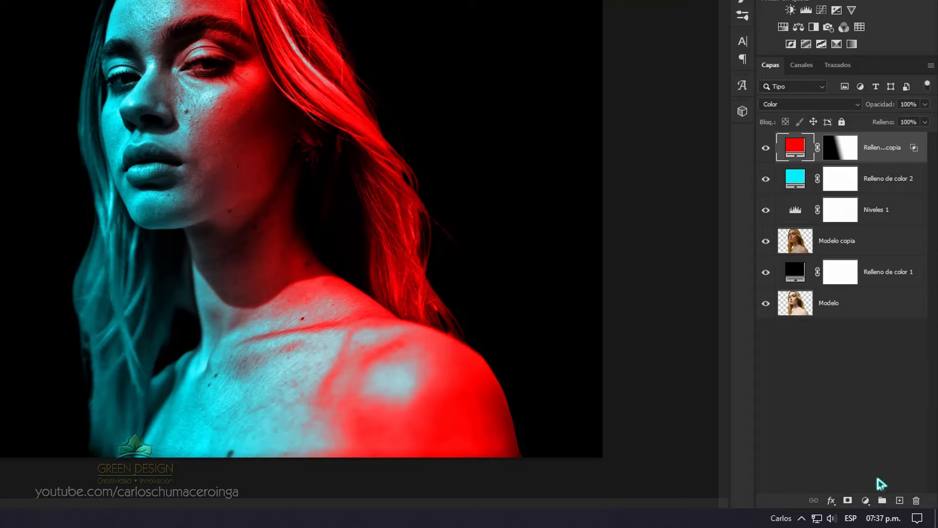
click(865, 500)
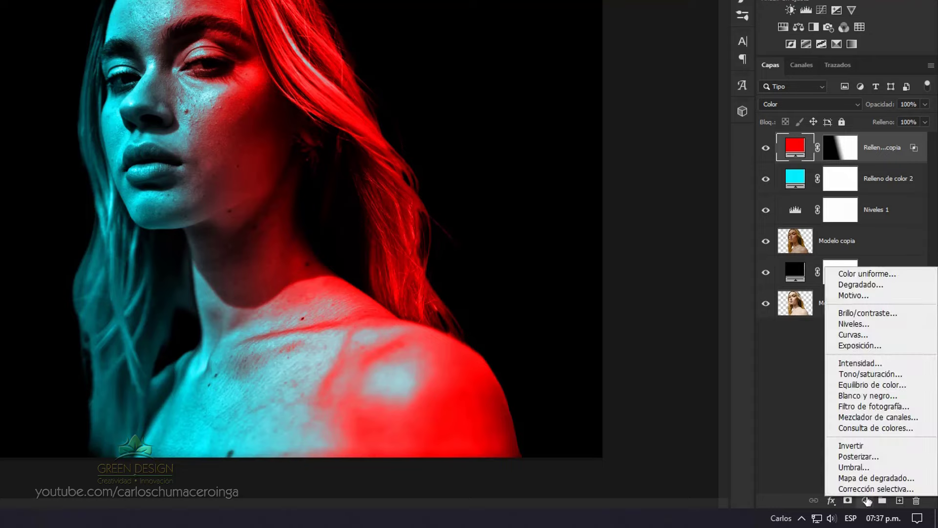
Add a Tono/saturación 1 adjustment layer with Saturation set to -15
click(898, 374)
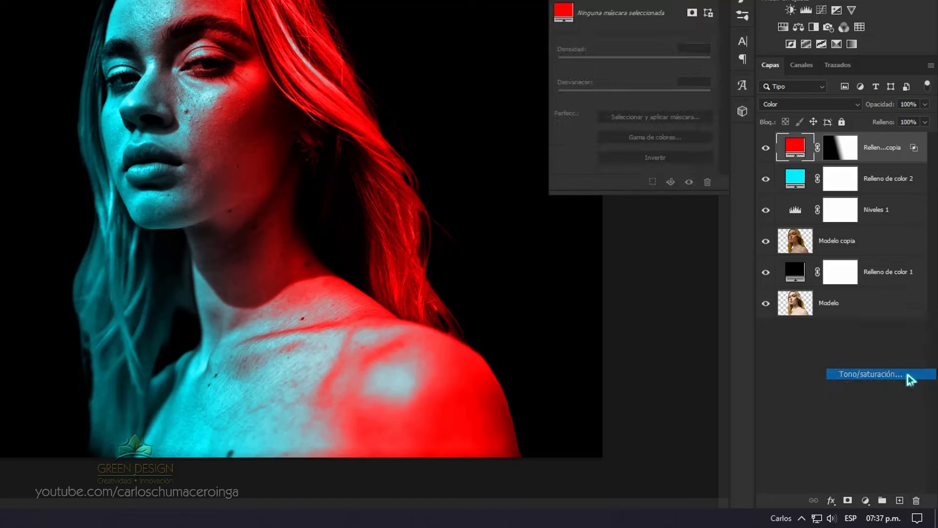
scroll(257, 73, up, 1)
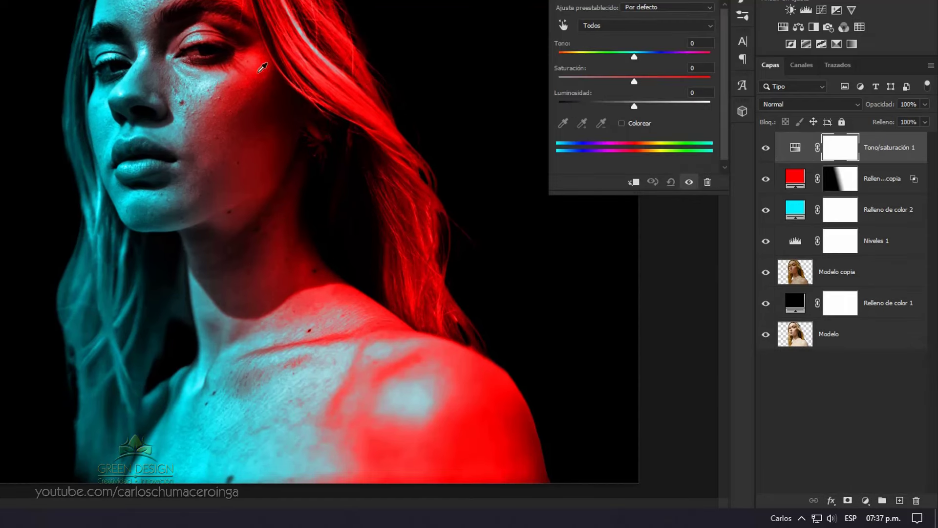
drag(635, 86, 628, 85)
click(703, 69)
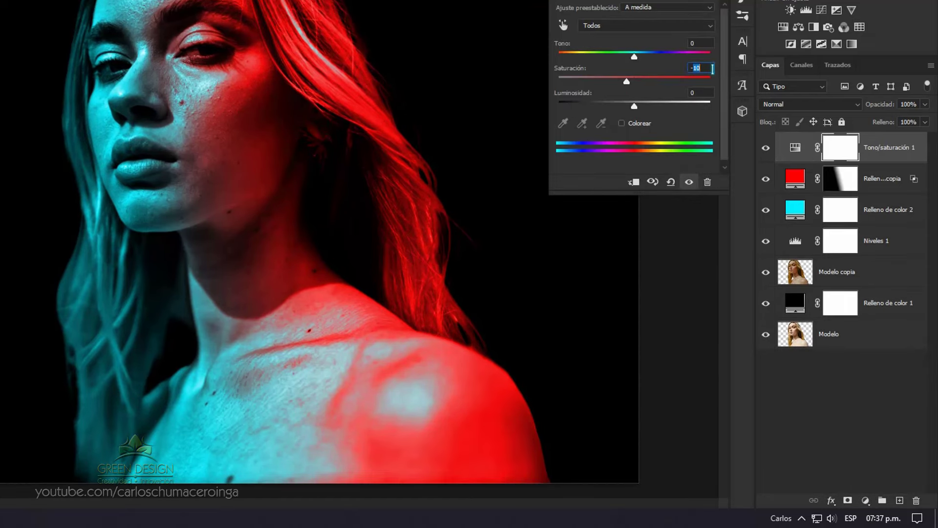
text(-1)
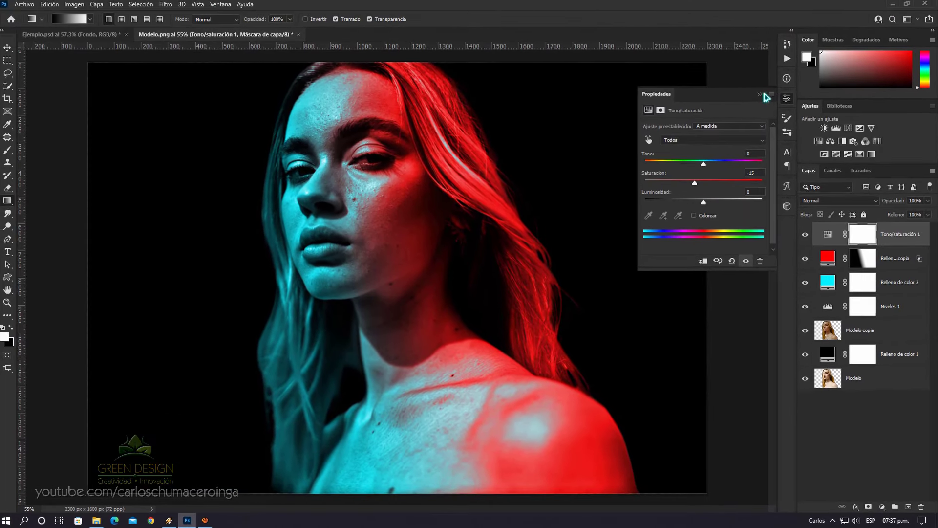
click(587, 194)
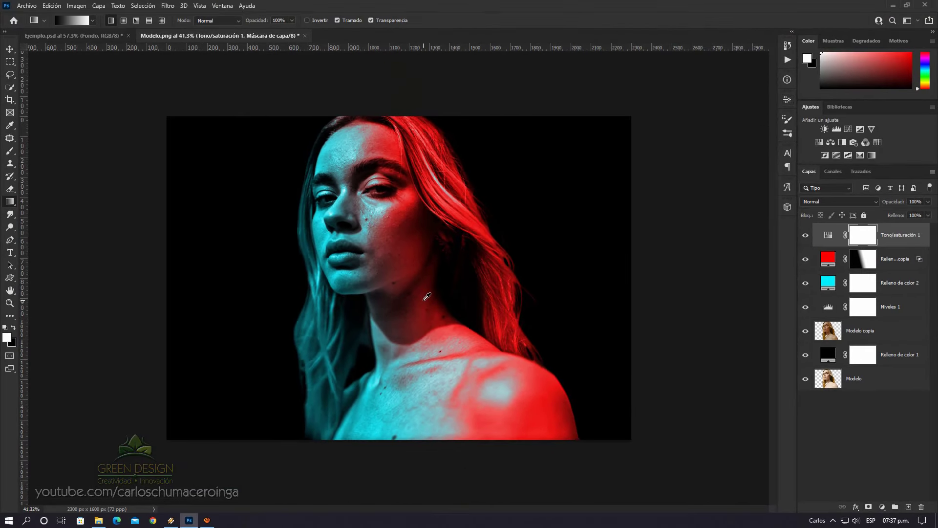
scroll(428, 296, down, 1)
scroll(462, 288, down, 2)
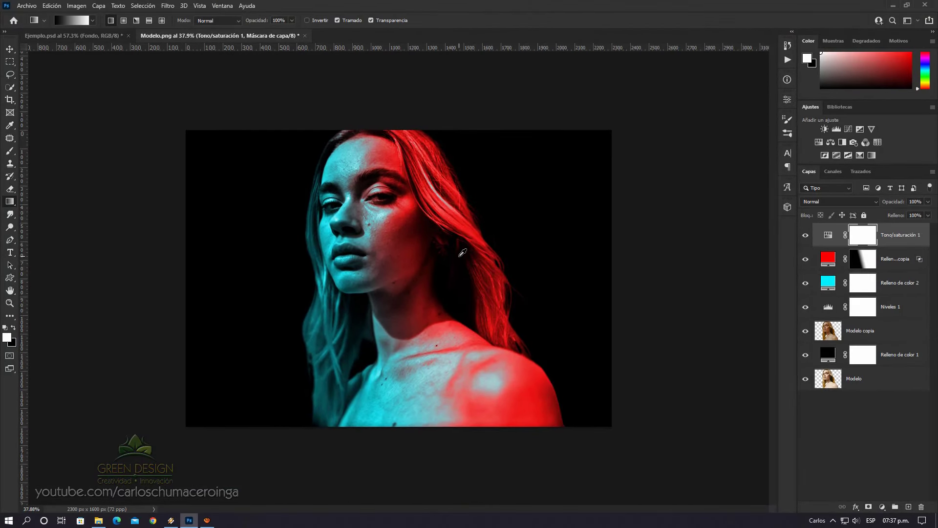
scroll(523, 264, up, 1)
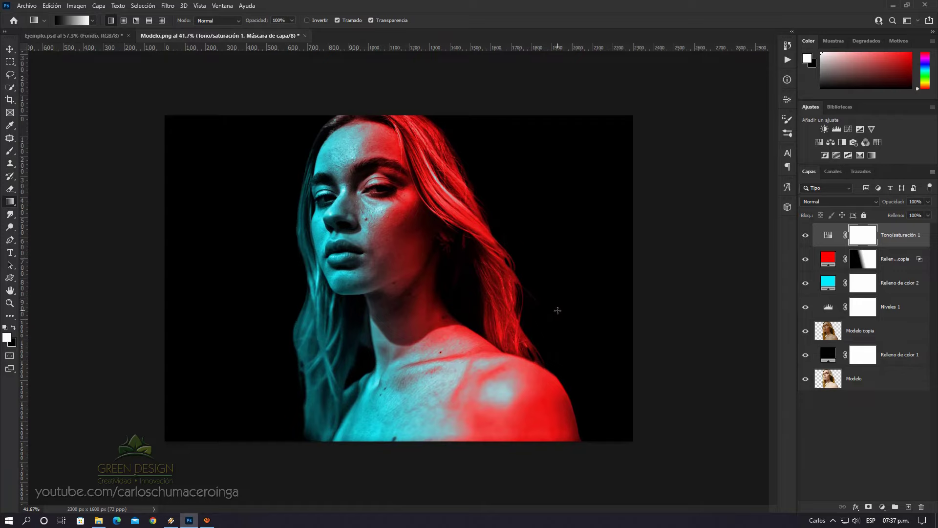
scroll(471, 244, up, 1)
scroll(470, 244, up, 2)
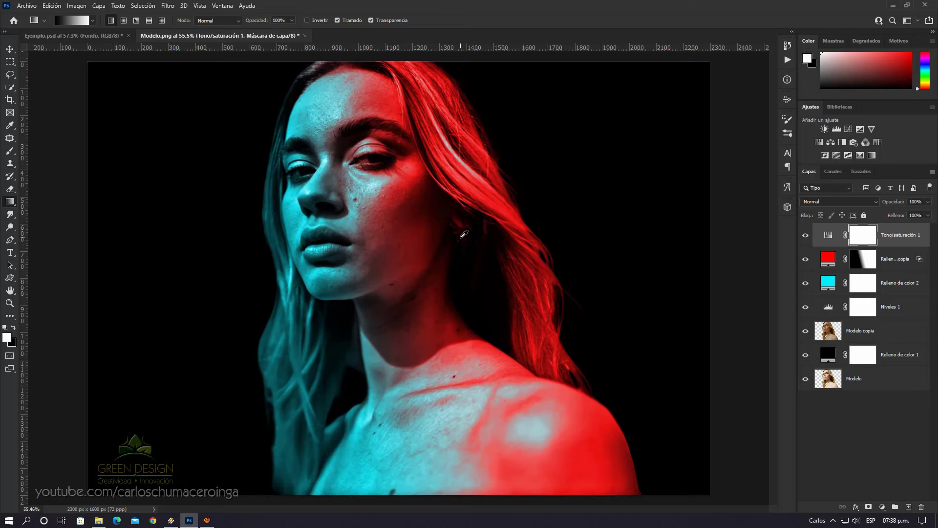
click(7, 52)
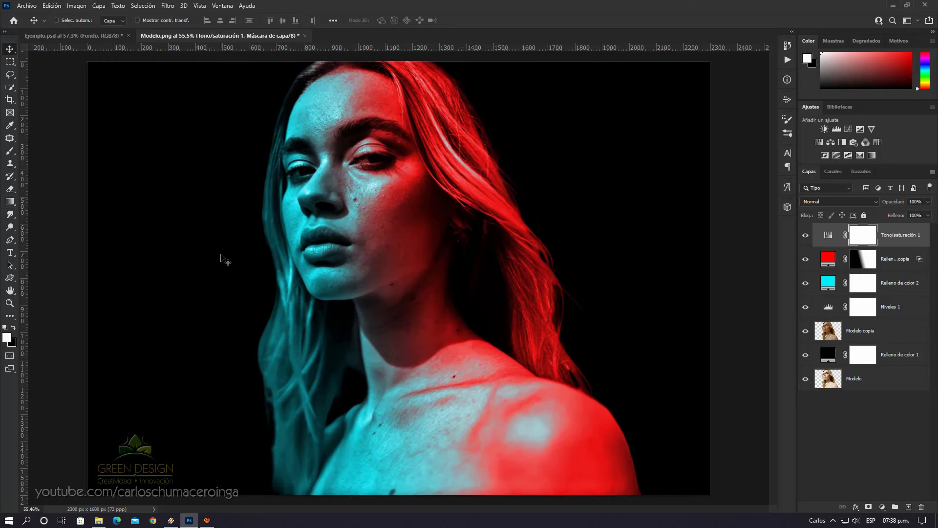